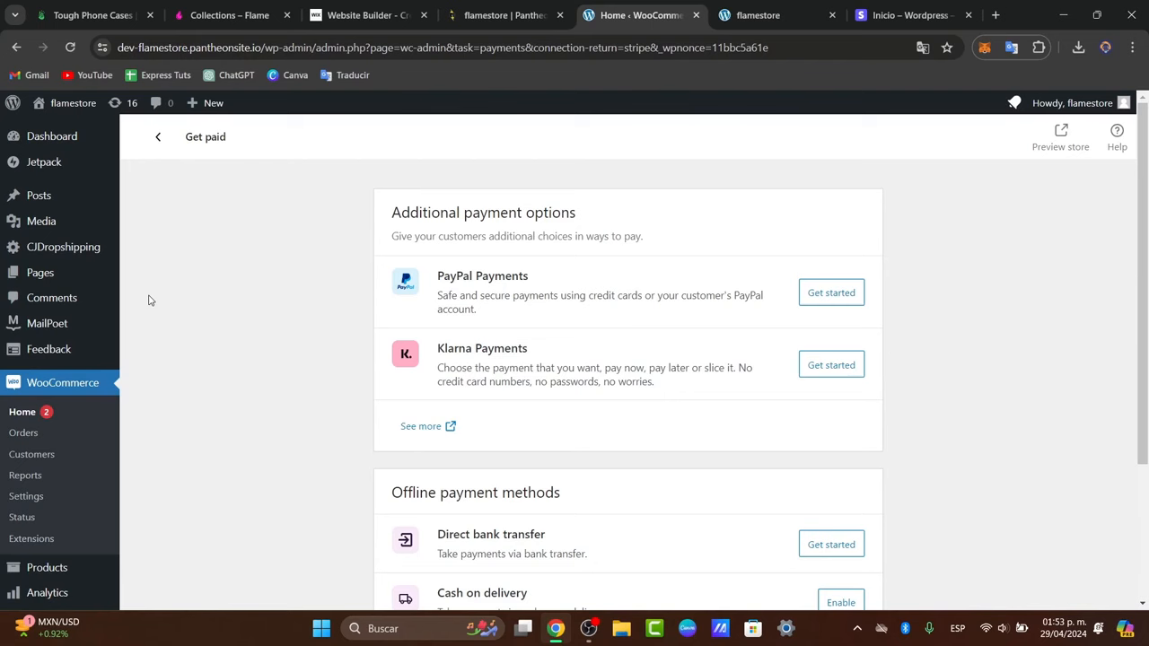
Step: Open the Introducing Nordic Wall Lamp page for editing and locate its Shop now button beside the clock image
{"action": "left_click", "coordinate": [39, 272]}
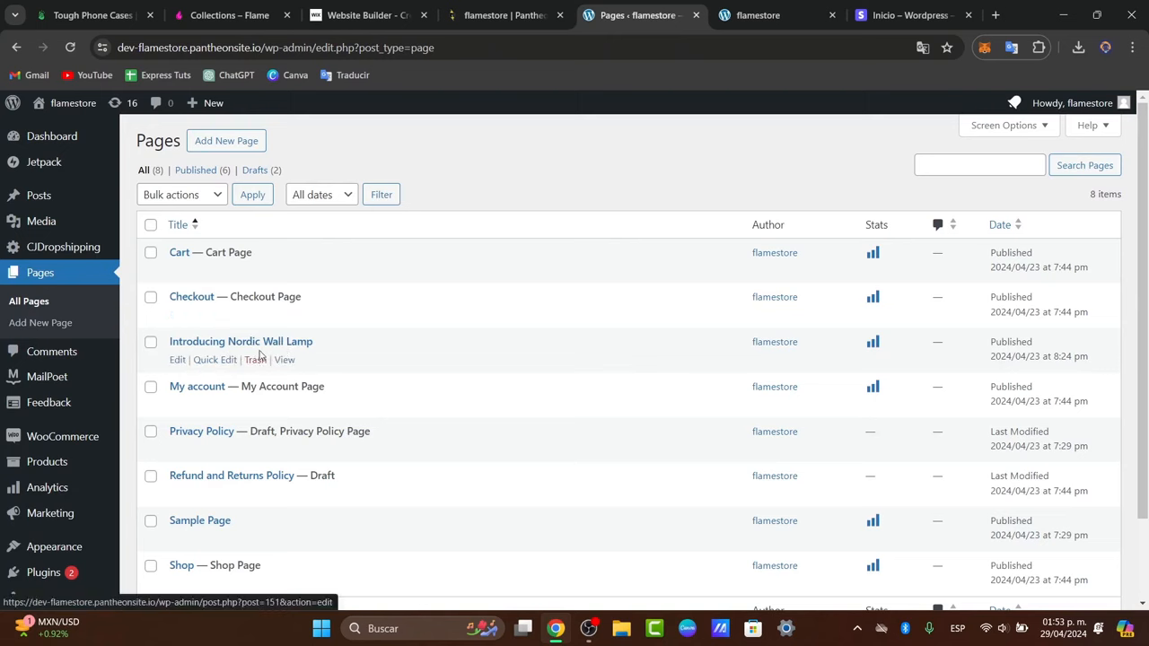
{"action": "left_click", "coordinate": [180, 362]}
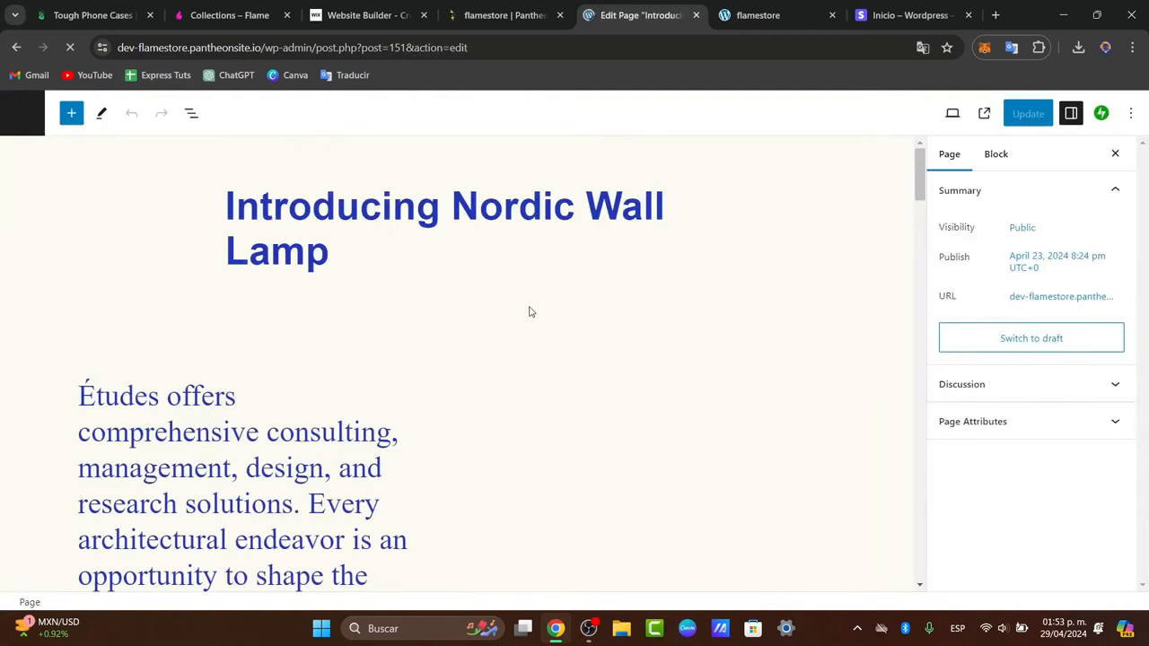
{"action": "scroll", "coordinate": [547, 326], "scroll_direction": "down", "scroll_amount": 5}
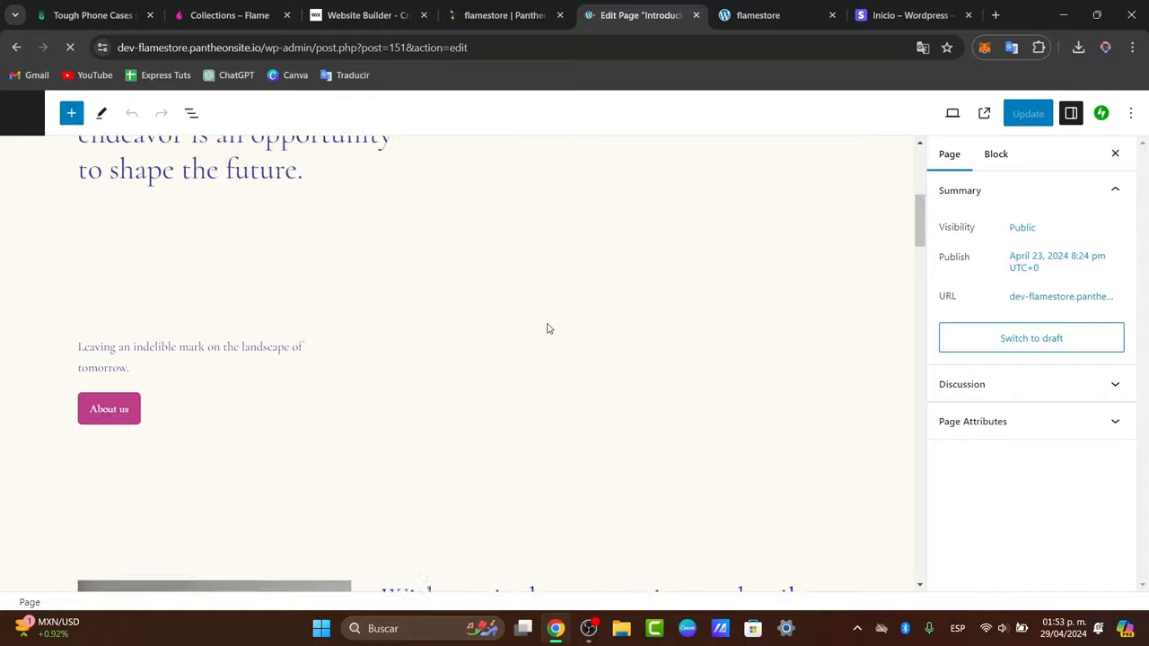
{"action": "scroll", "coordinate": [546, 328], "scroll_direction": "down", "scroll_amount": 10}
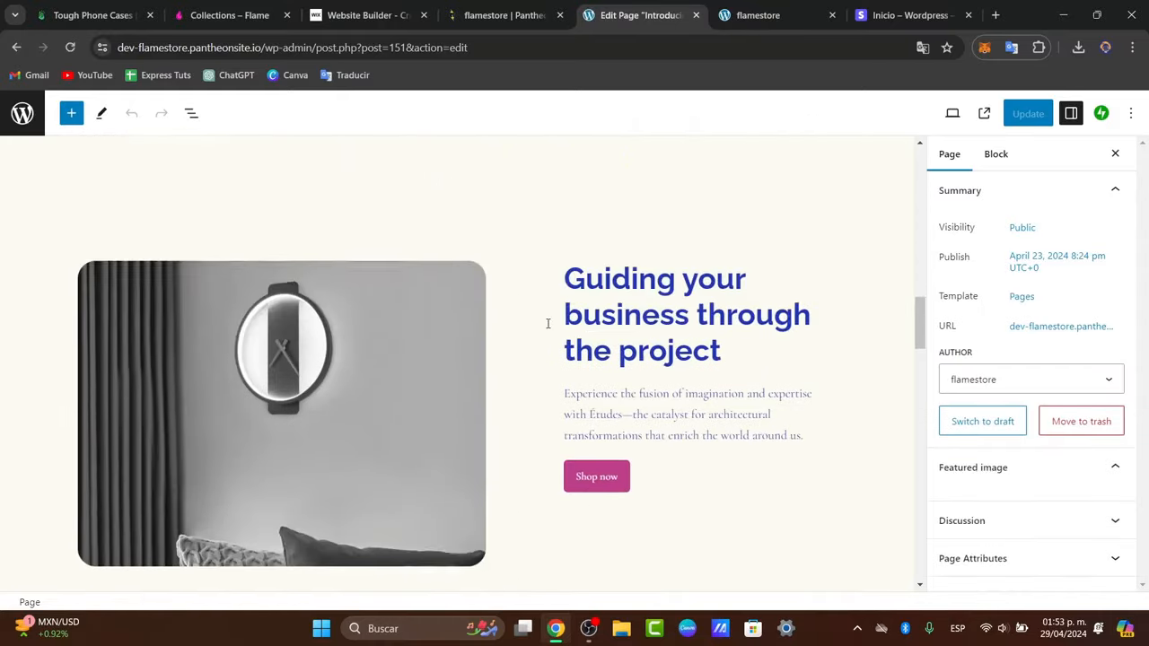
{"action": "scroll", "coordinate": [547, 323], "scroll_direction": "down", "scroll_amount": 10}
{"action": "scroll", "coordinate": [547, 325], "scroll_direction": "up", "scroll_amount": 10}
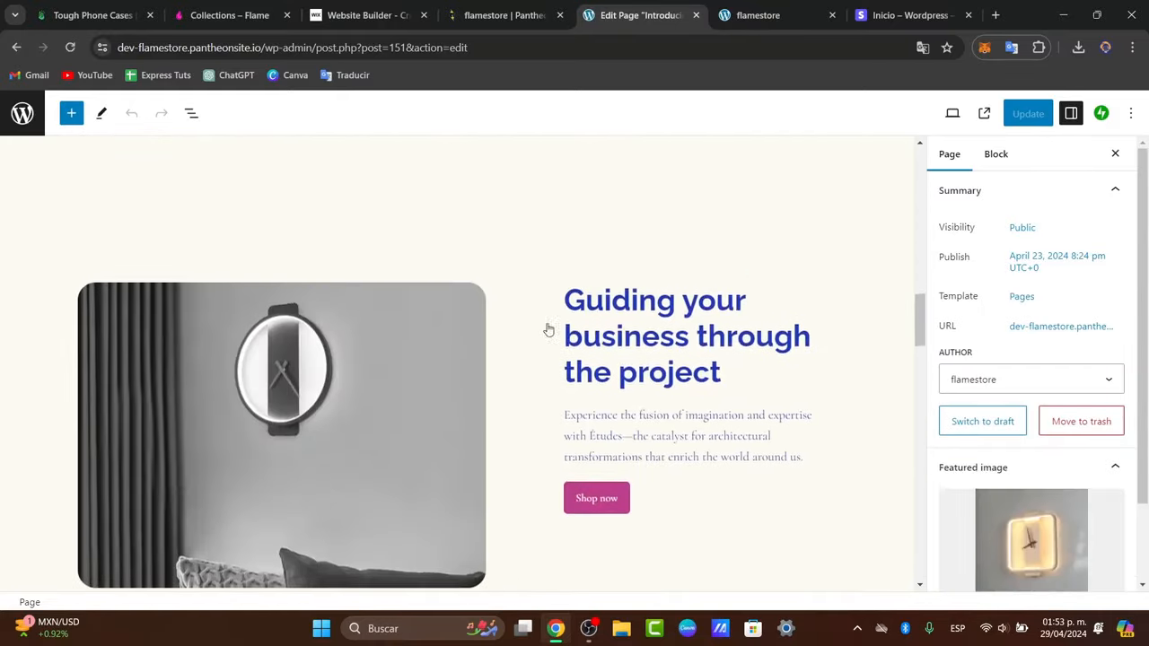
{"action": "scroll", "coordinate": [697, 477], "scroll_direction": "down", "scroll_amount": 2}
{"action": "left_click", "coordinate": [616, 356]}
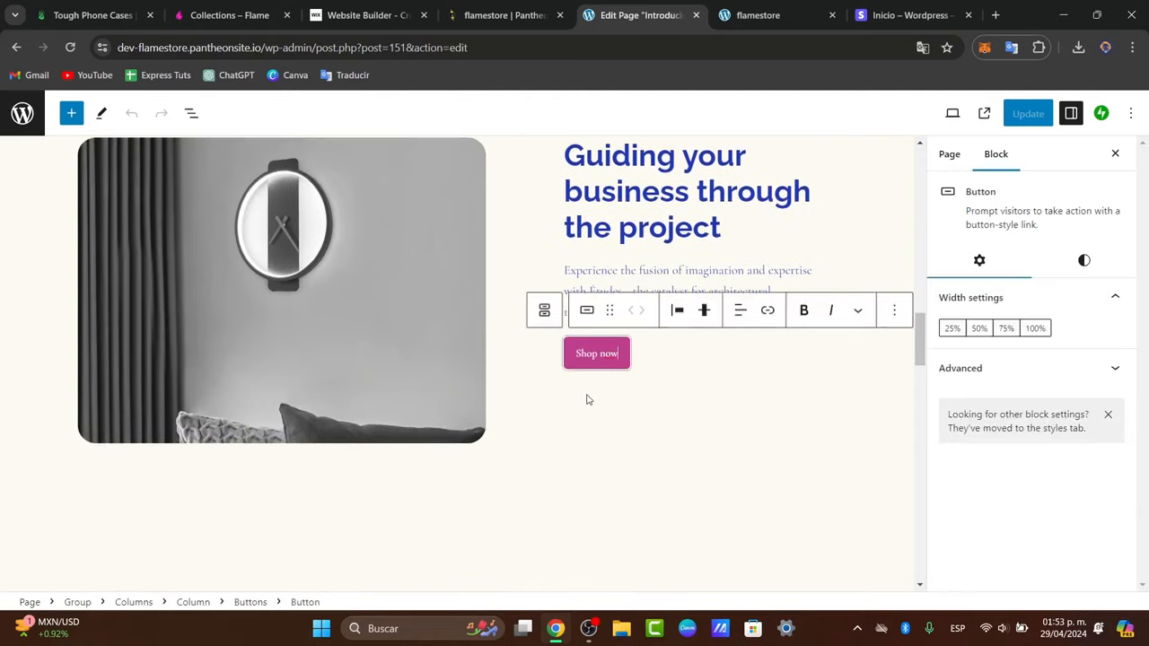
{"action": "left_click", "coordinate": [609, 393]}
{"action": "left_click", "coordinate": [868, 484]}
{"action": "scroll", "coordinate": [666, 491], "scroll_direction": "down", "scroll_amount": 2}
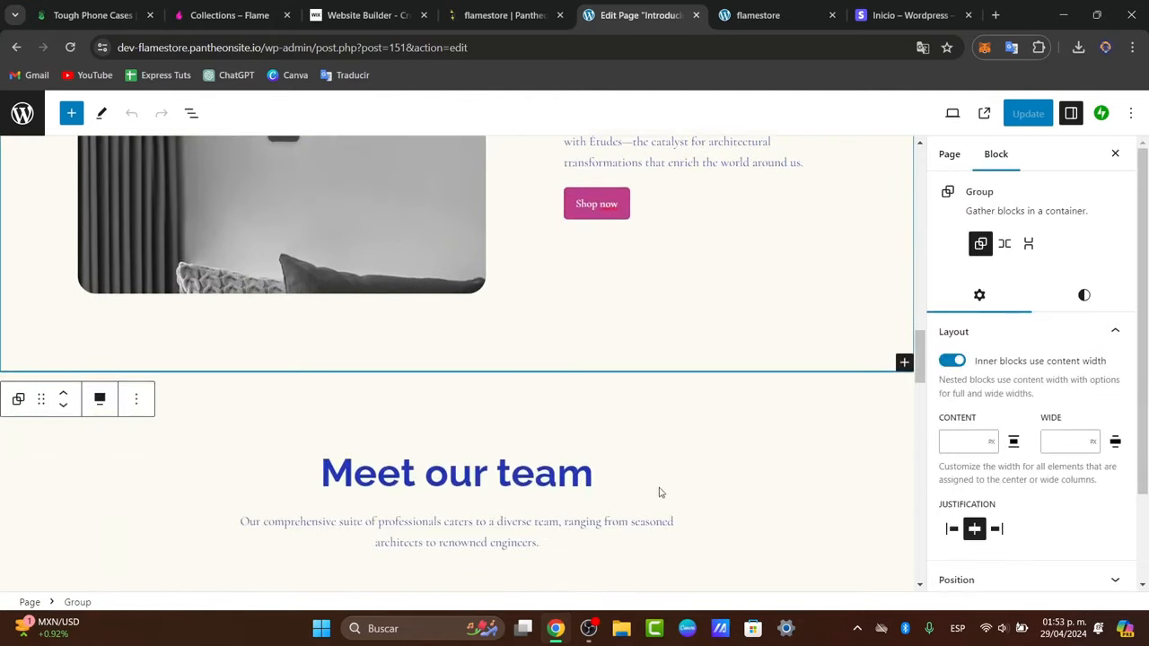
{"action": "left_click", "coordinate": [730, 416]}
Step: Switch to the Stripe dashboard and look through its payments and balances sections
{"action": "left_click", "coordinate": [908, 15]}
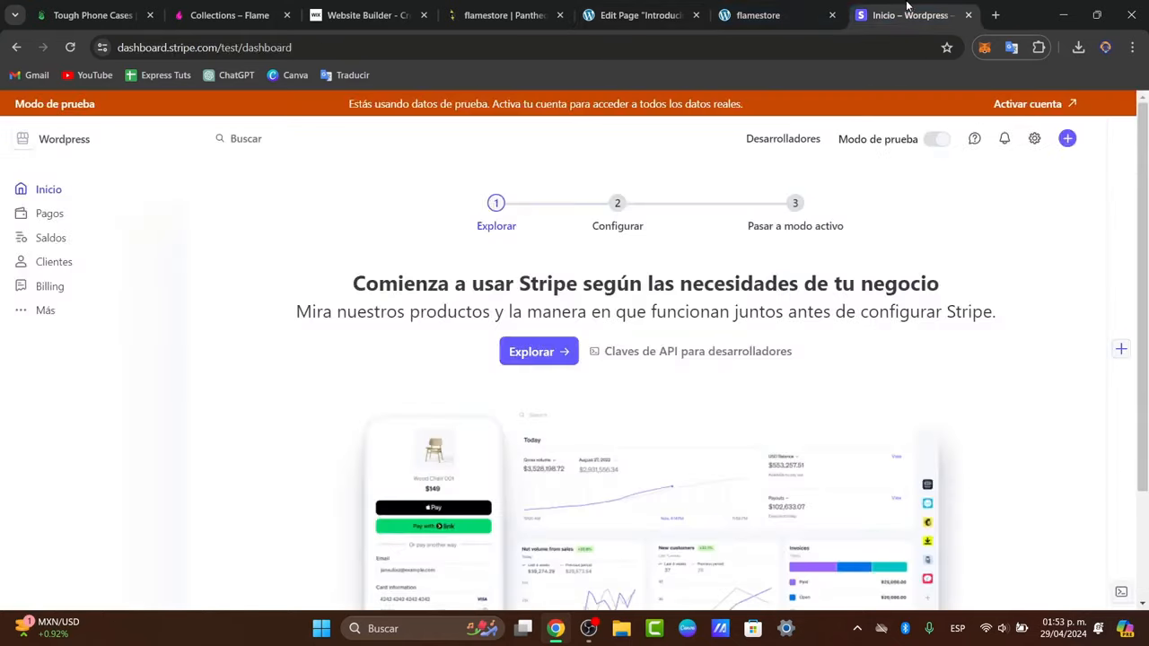
{"action": "left_click", "coordinate": [93, 217]}
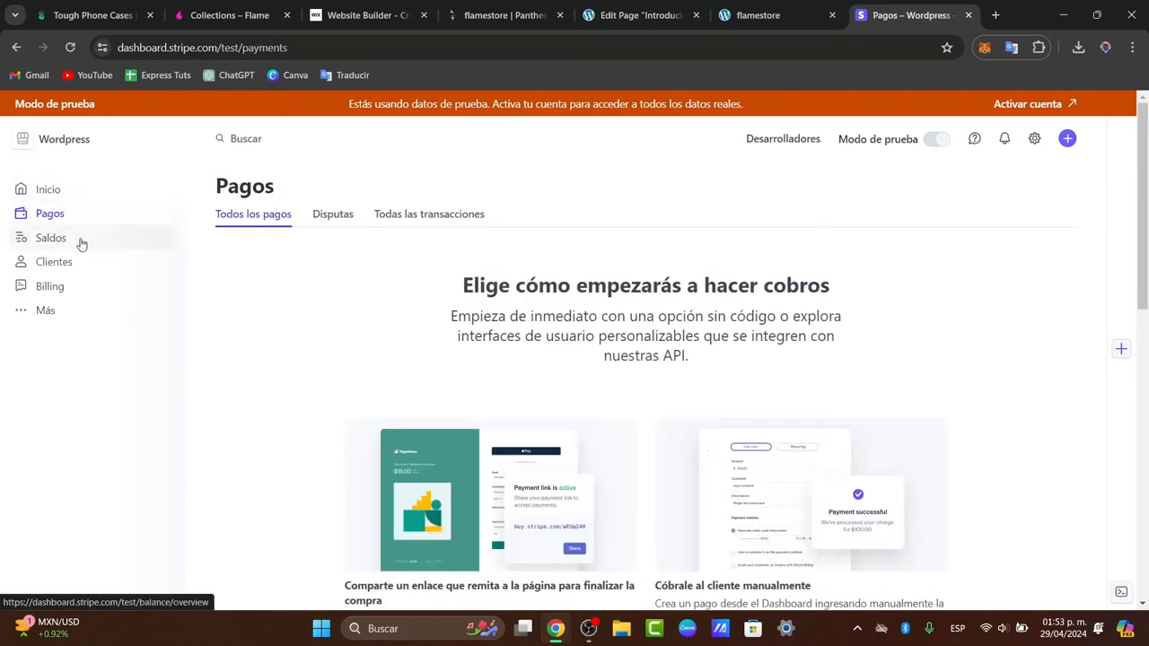
{"action": "left_click", "coordinate": [81, 240]}
{"action": "left_click", "coordinate": [92, 189]}
{"action": "left_click", "coordinate": [78, 145]}
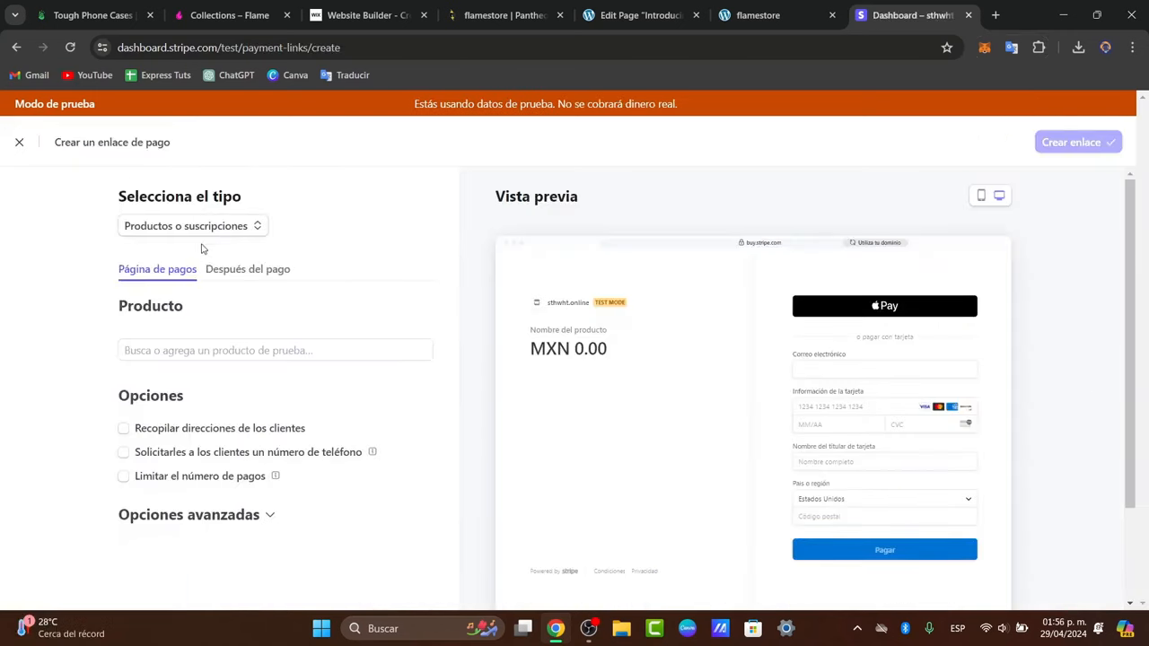
Step: Keep the payment link type as Productos o suscripciones and start adding a new product
{"action": "left_click", "coordinate": [200, 234]}
{"action": "left_click", "coordinate": [290, 260]}
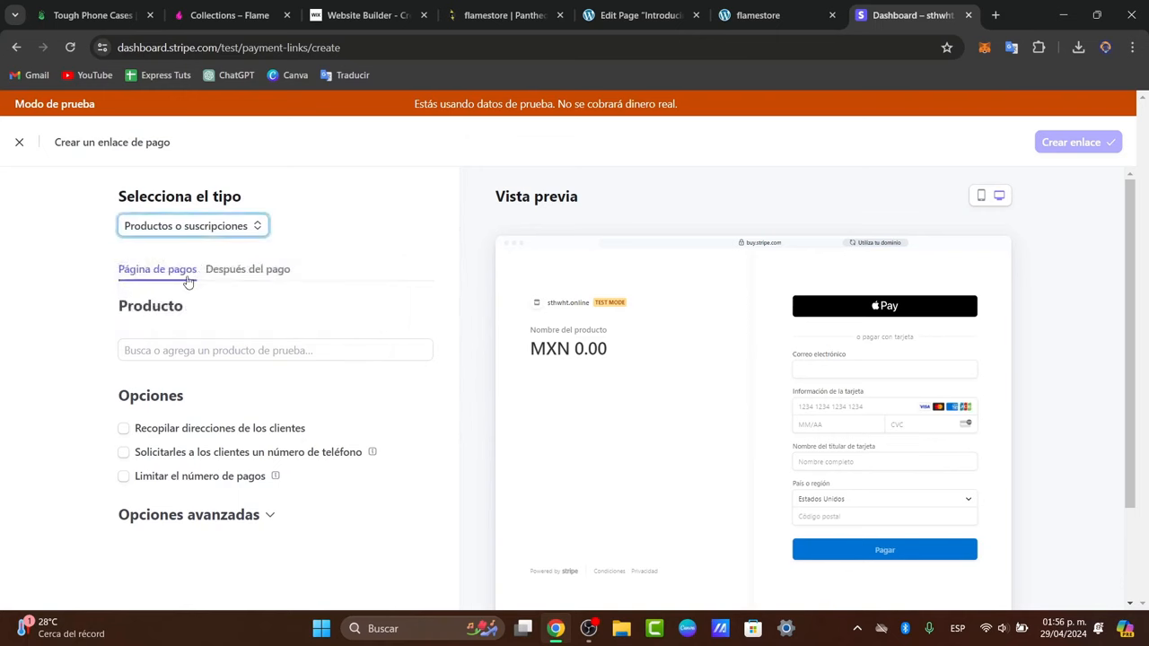
{"action": "left_click", "coordinate": [206, 349]}
{"action": "left_click", "coordinate": [237, 382]}
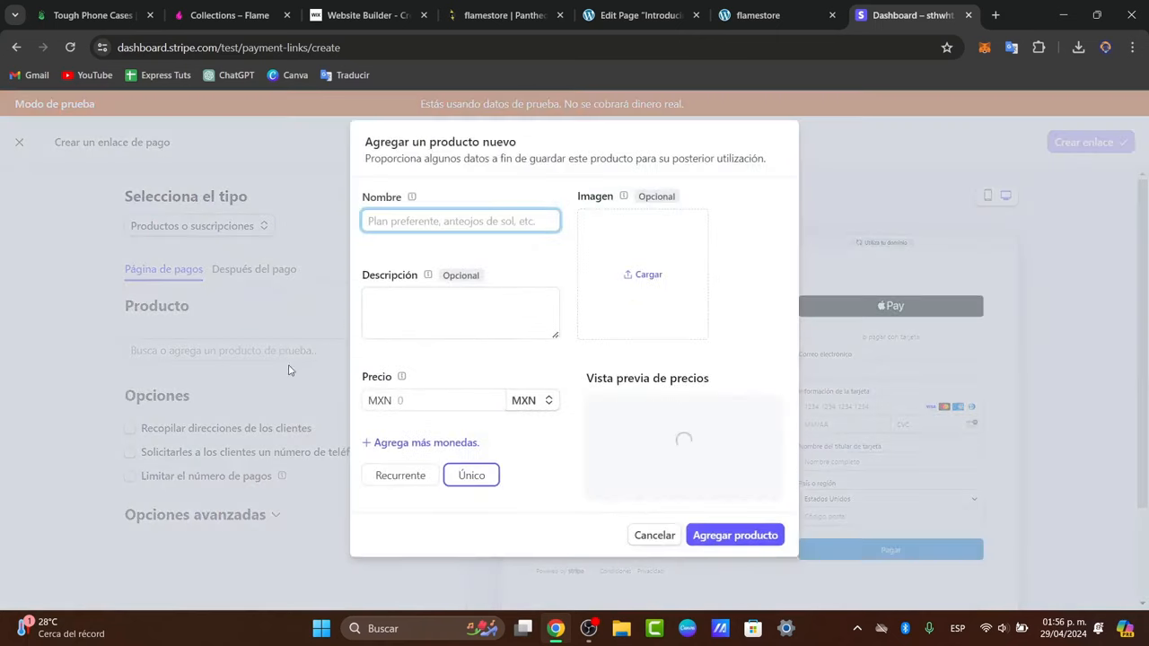
{"action": "left_click", "coordinate": [679, 253]}
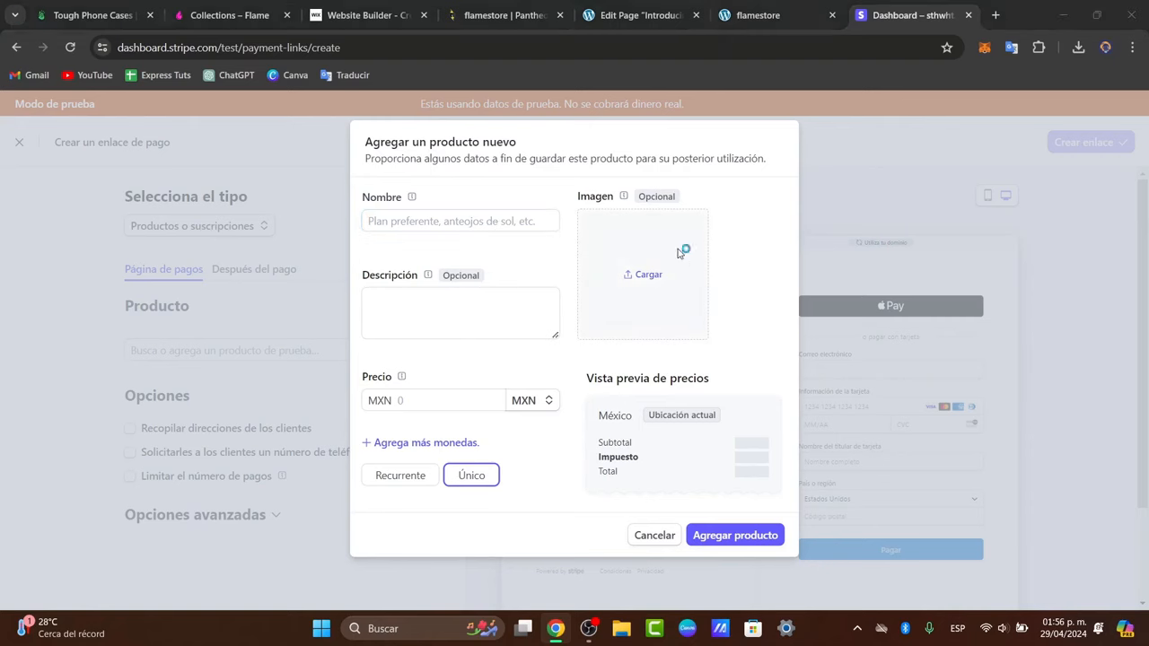
{"action": "left_click", "coordinate": [346, 125]}
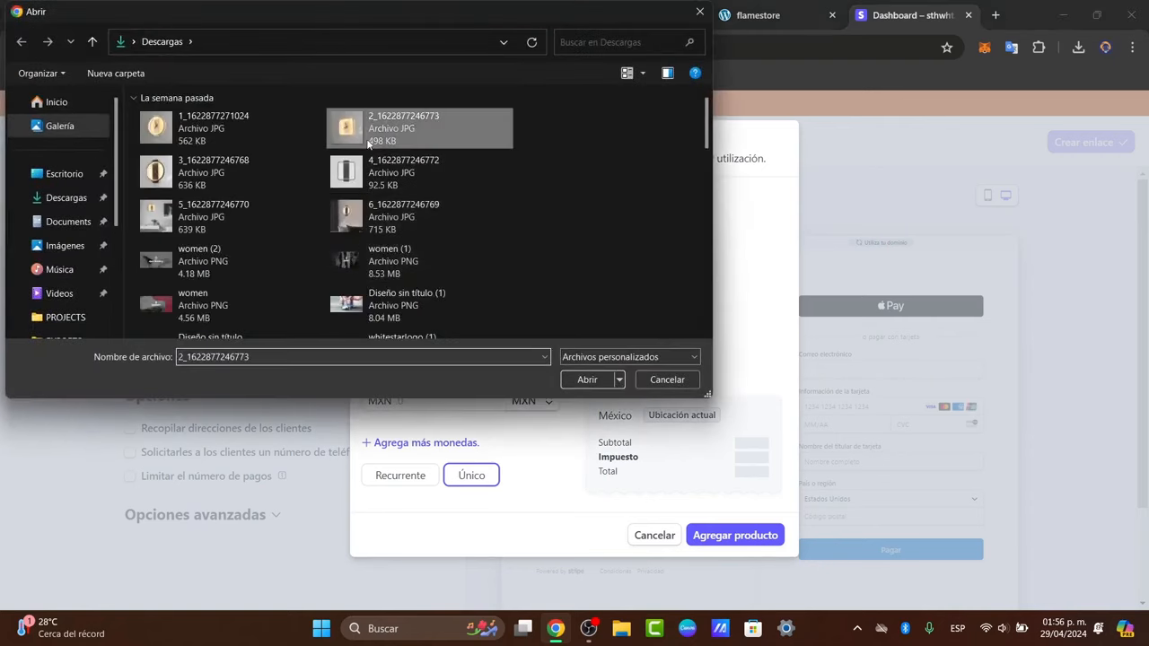
{"action": "left_click", "coordinate": [587, 380]}
Step: Name the new product Clock and enter LED as its description
{"action": "left_click", "coordinate": [471, 320]}
{"action": "left_click", "coordinate": [481, 221]}
{"action": "type", "text": "Clock"}
{"action": "left_click", "coordinate": [505, 296]}
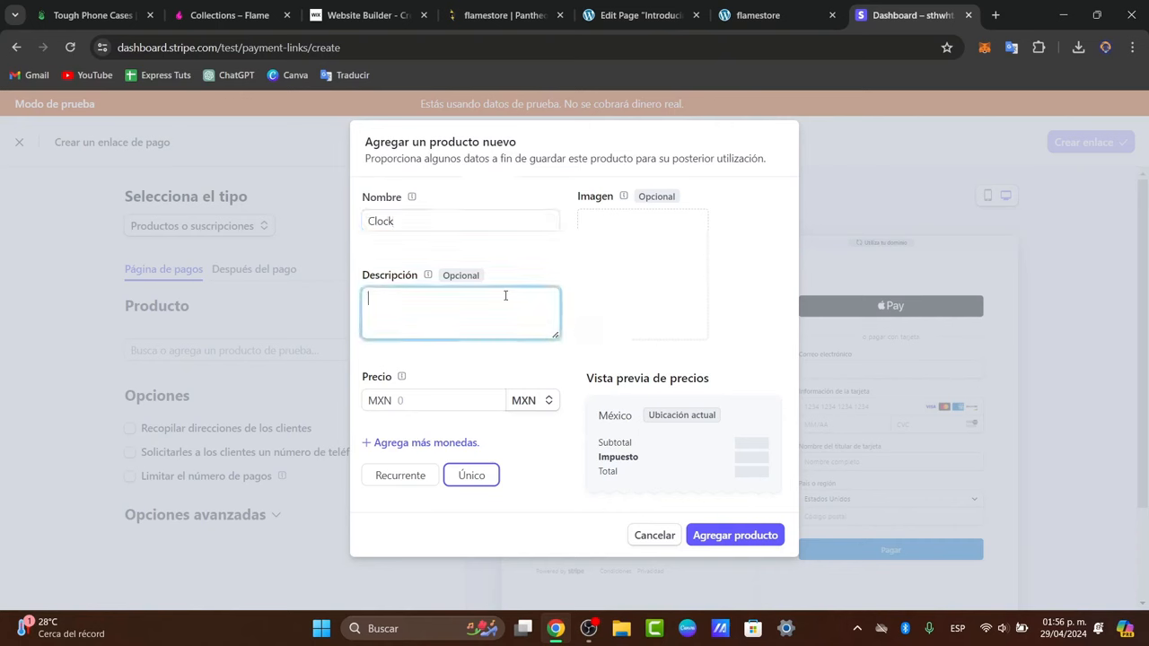
{"action": "type", "text": "LED"}
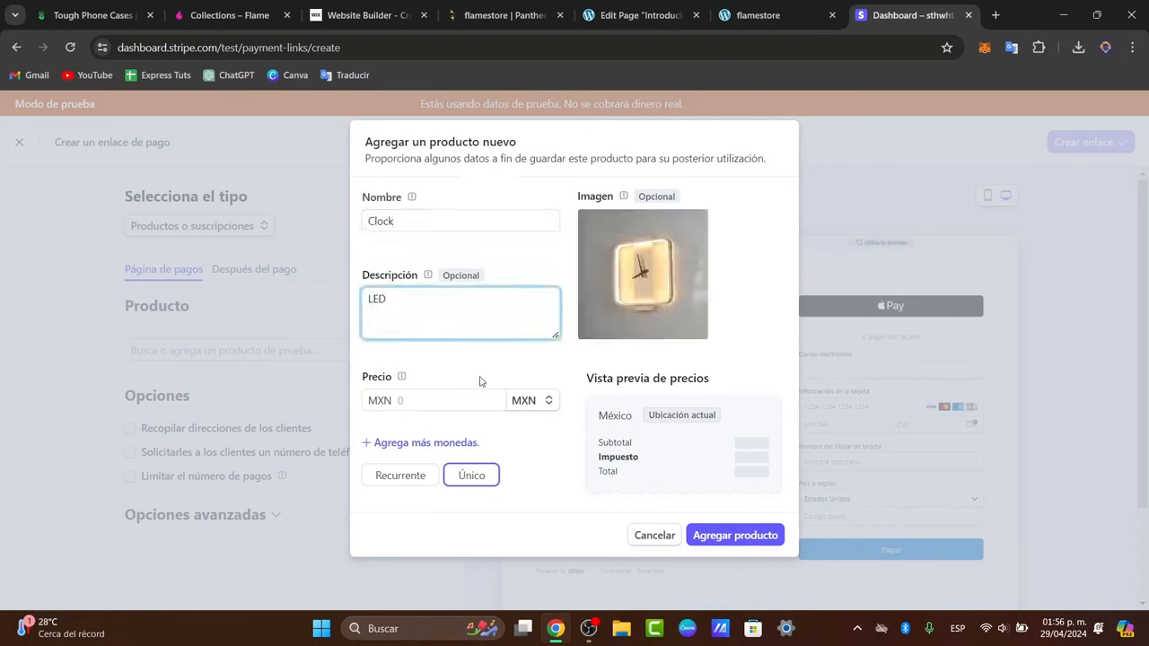
Step: Set the product's price to 23 USD as a one-time charge and add the product to the payment link
{"action": "left_click", "coordinate": [523, 400]}
{"action": "left_click", "coordinate": [551, 455]}
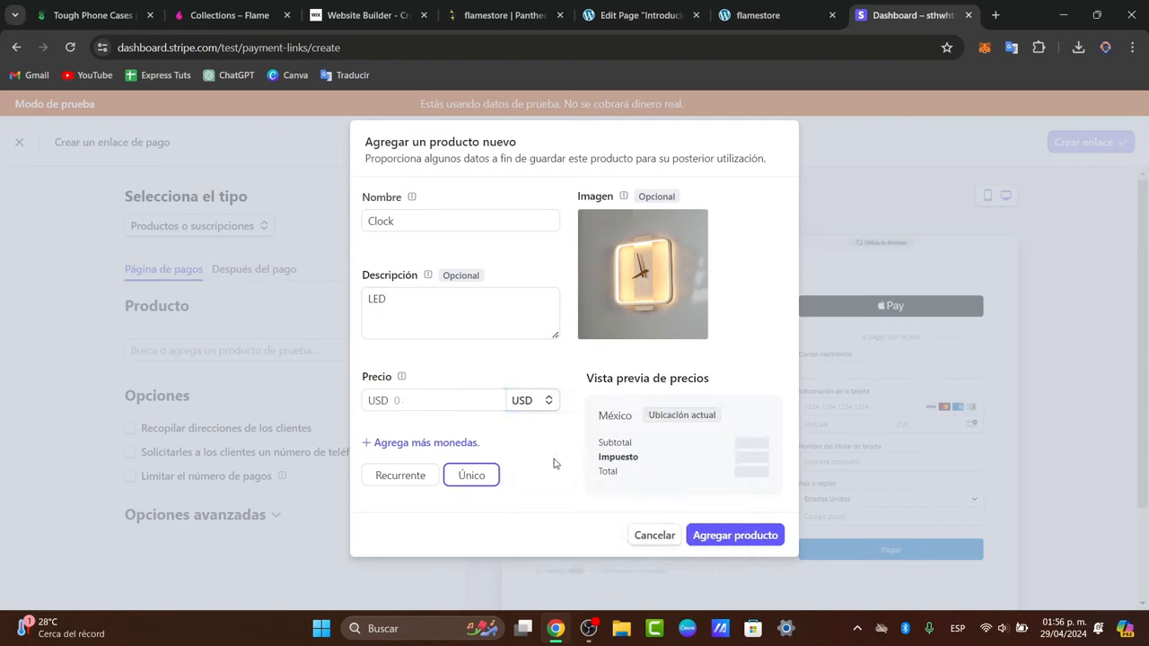
{"action": "left_click", "coordinate": [435, 399]}
{"action": "type", "text": "23"}
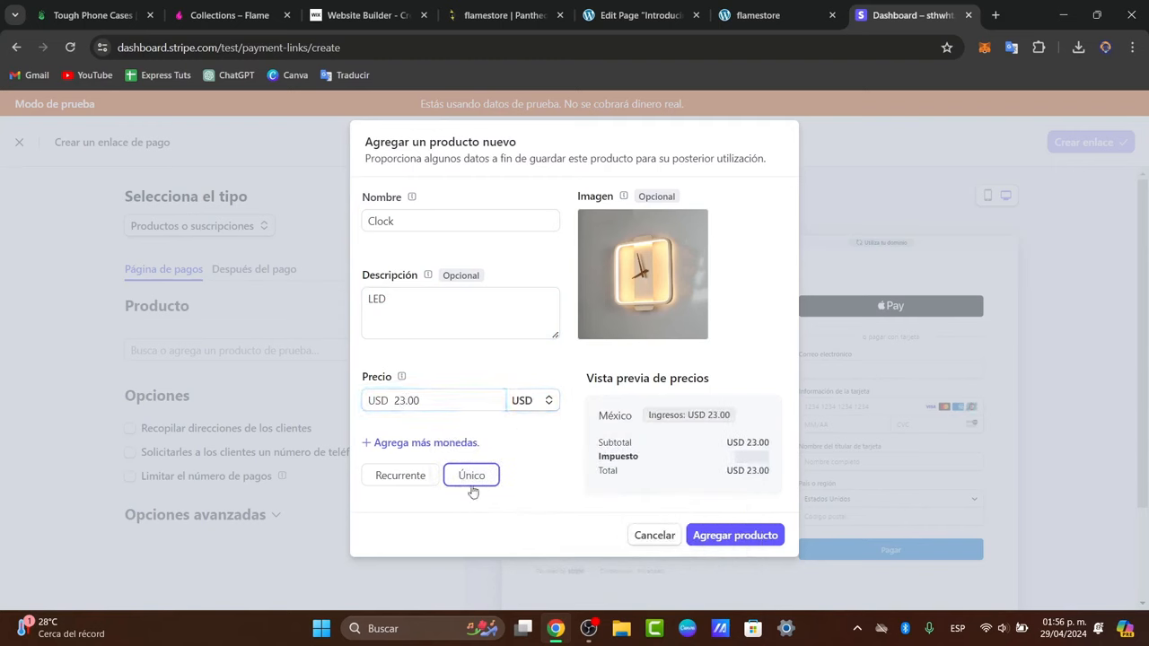
{"action": "left_click", "coordinate": [781, 536]}
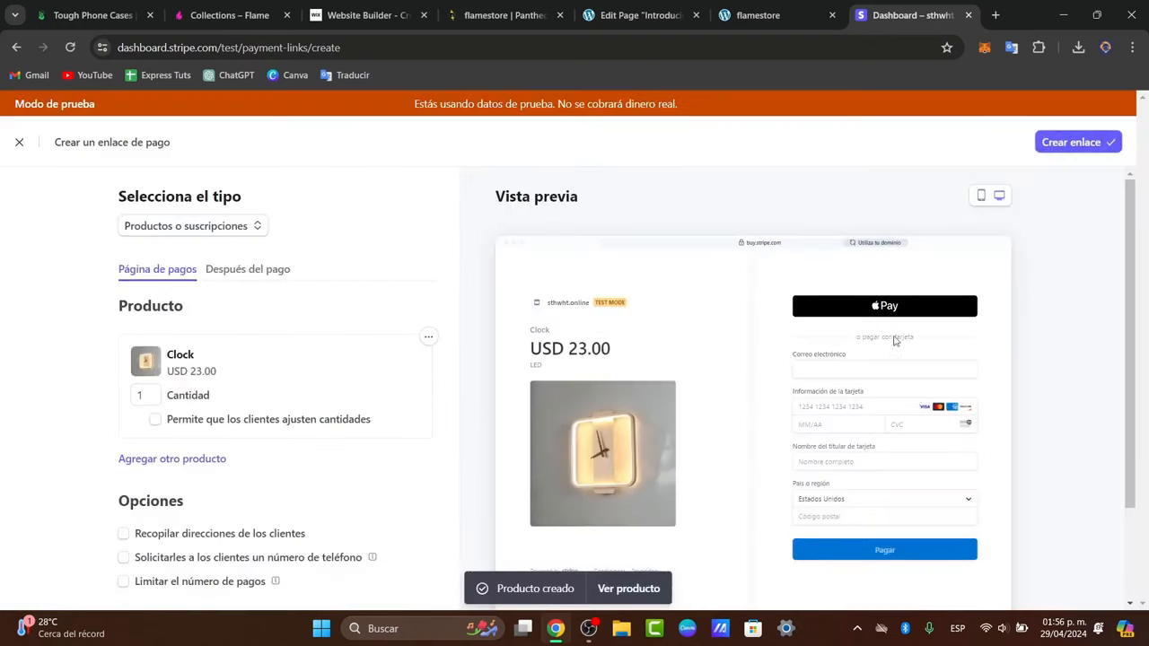
Step: Create the Clock payment link and open its buy button (Botón de compra) configuration
{"action": "left_click", "coordinate": [1092, 142]}
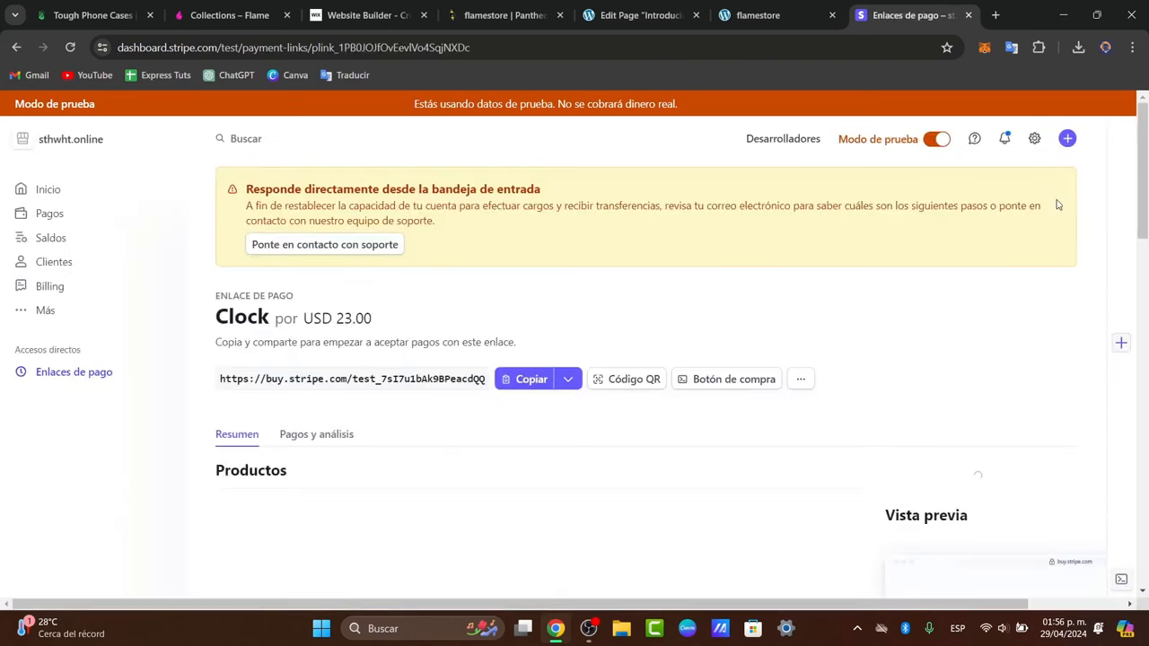
{"action": "scroll", "coordinate": [667, 271], "scroll_direction": "down", "scroll_amount": 1}
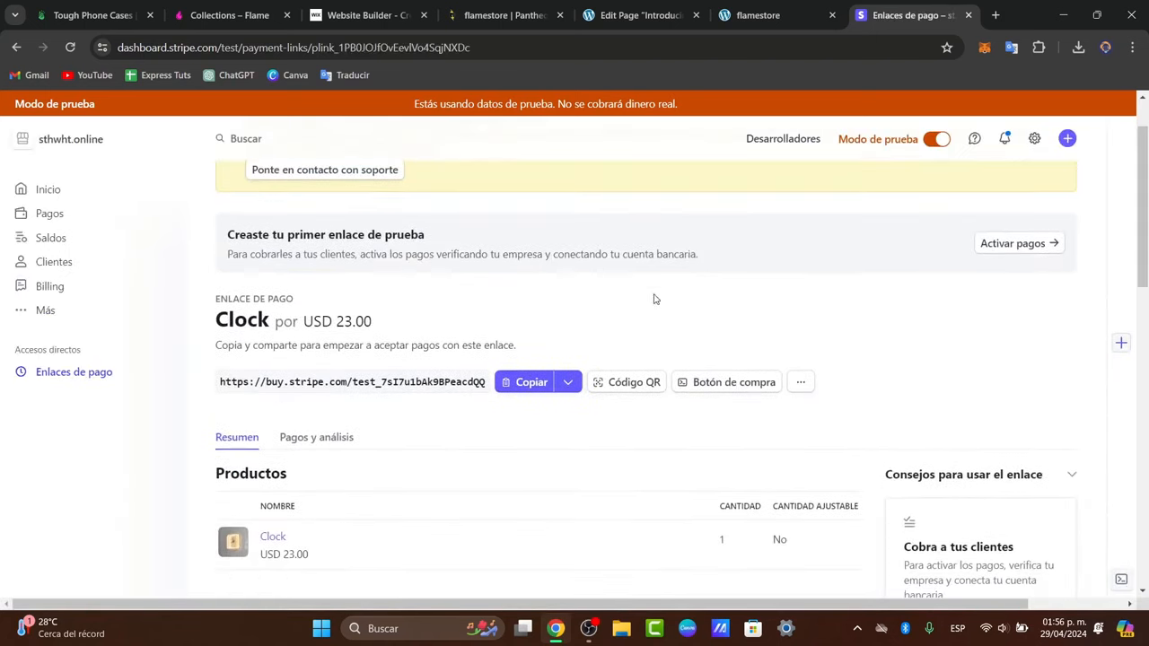
{"action": "scroll", "coordinate": [449, 444], "scroll_direction": "down", "scroll_amount": 2}
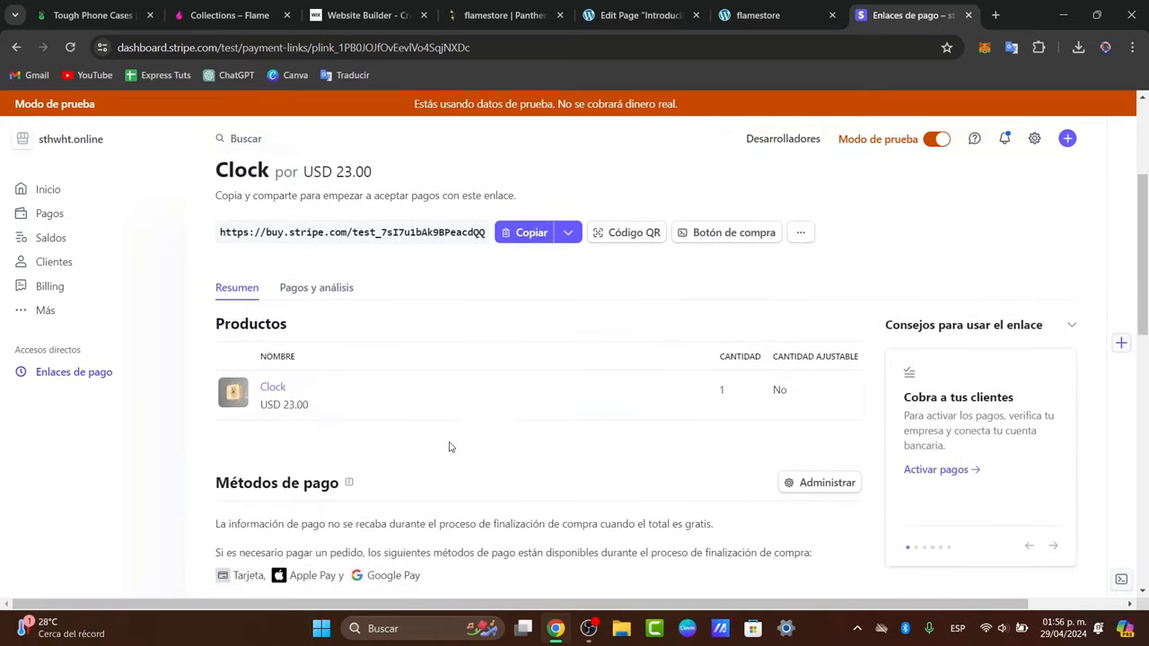
{"action": "left_click", "coordinate": [752, 237]}
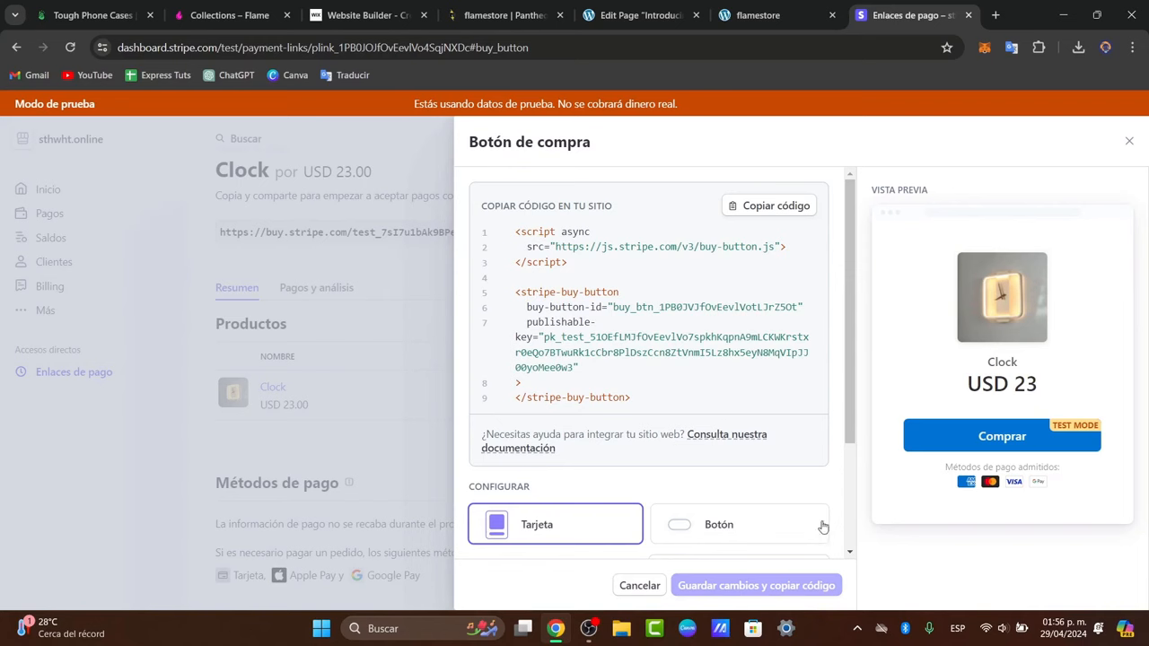
Step: Configure the buy button with the Botón layout and set its language to inglés
{"action": "scroll", "coordinate": [685, 516], "scroll_direction": "down", "scroll_amount": 1}
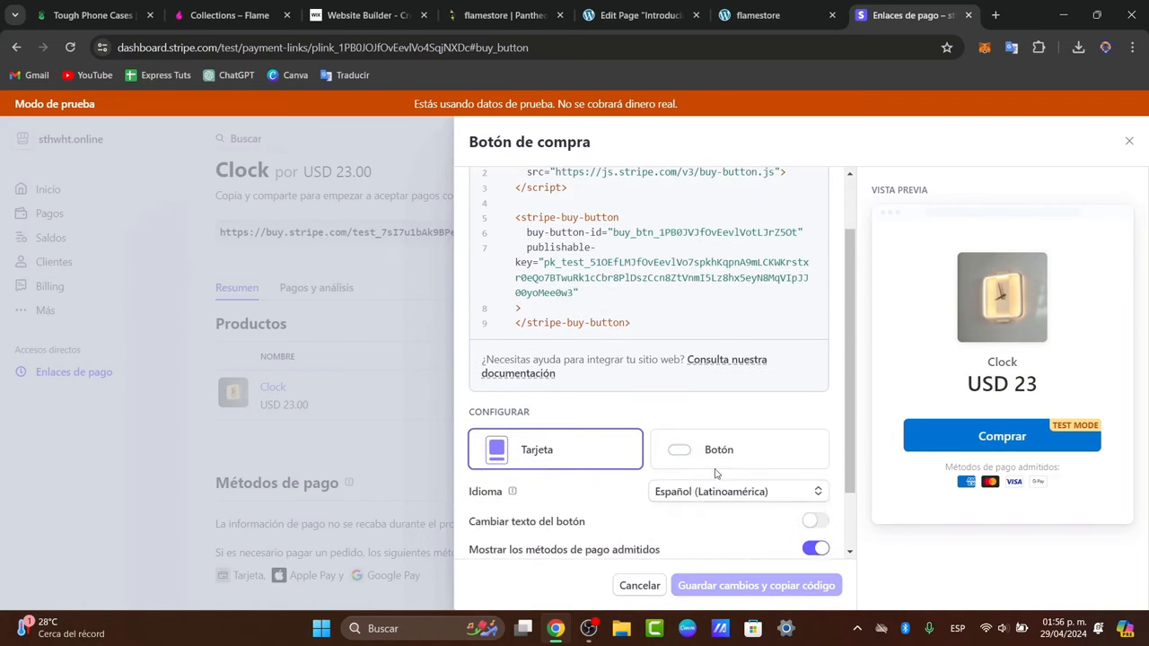
{"action": "left_click", "coordinate": [715, 467]}
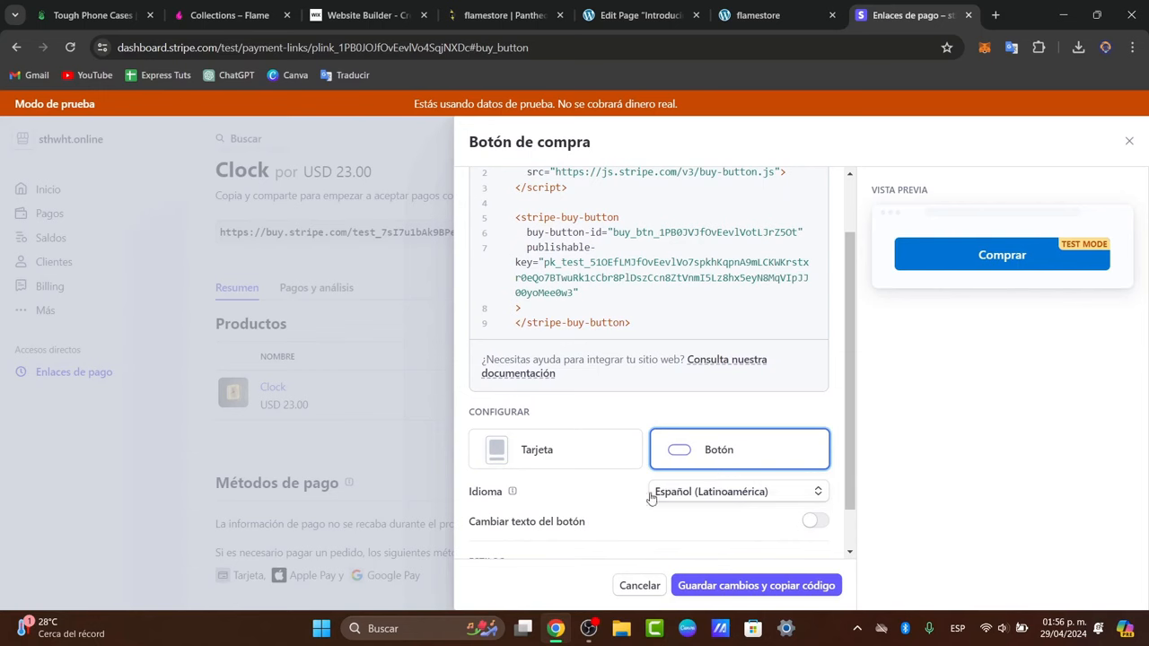
{"action": "left_click", "coordinate": [698, 500]}
{"action": "scroll", "coordinate": [755, 571], "scroll_direction": "down", "scroll_amount": 2}
{"action": "scroll", "coordinate": [754, 570], "scroll_direction": "down", "scroll_amount": 3}
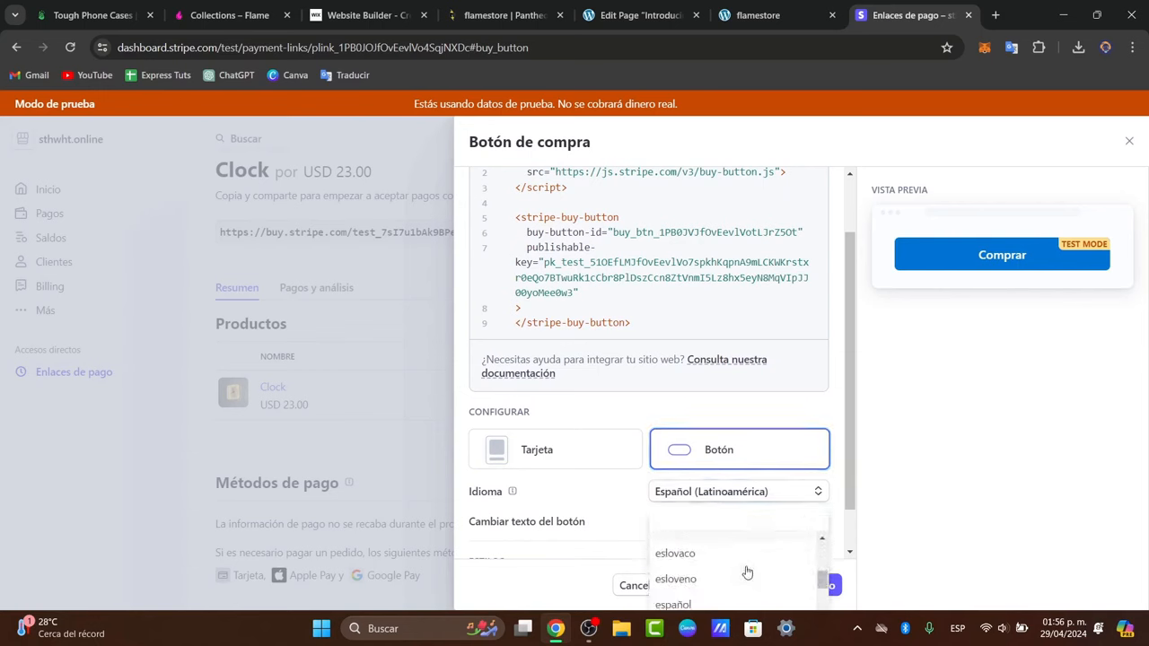
{"action": "scroll", "coordinate": [718, 558], "scroll_direction": "down", "scroll_amount": 2}
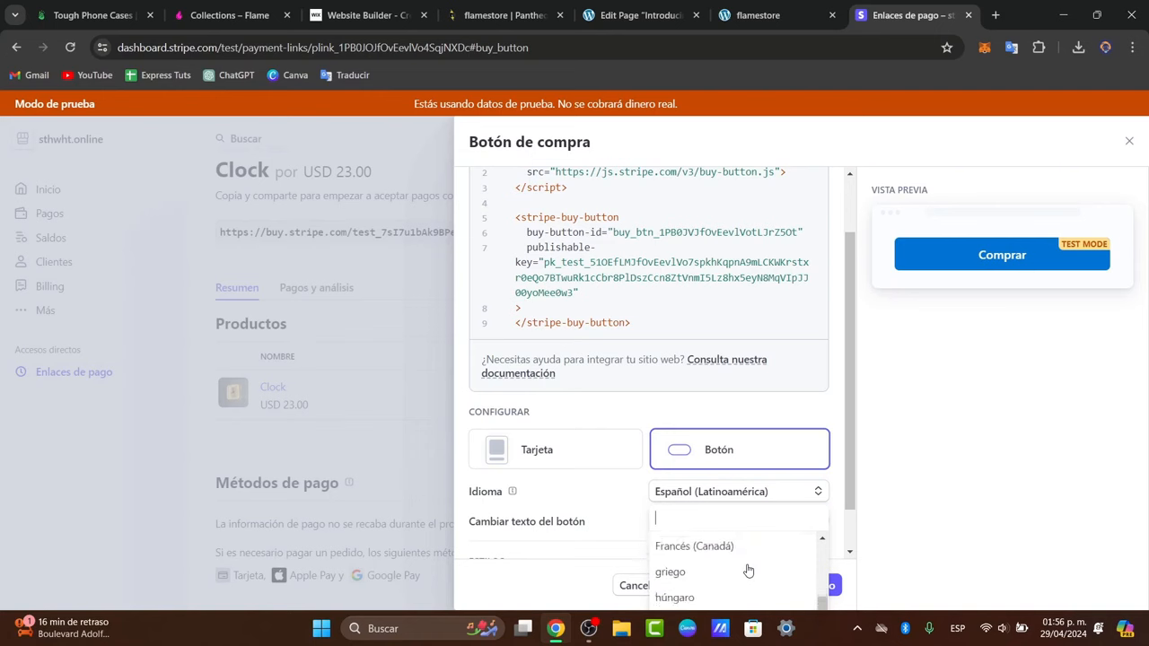
{"action": "type", "text": "ing"}
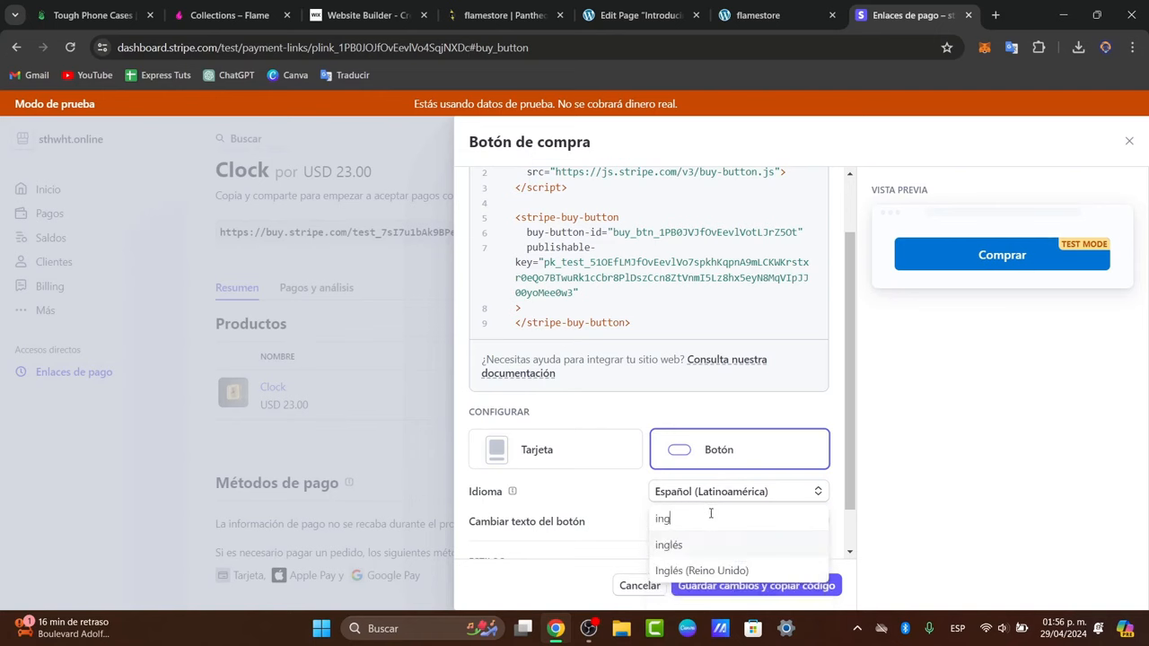
{"action": "left_click", "coordinate": [725, 548]}
{"action": "scroll", "coordinate": [769, 532], "scroll_direction": "down", "scroll_amount": 1}
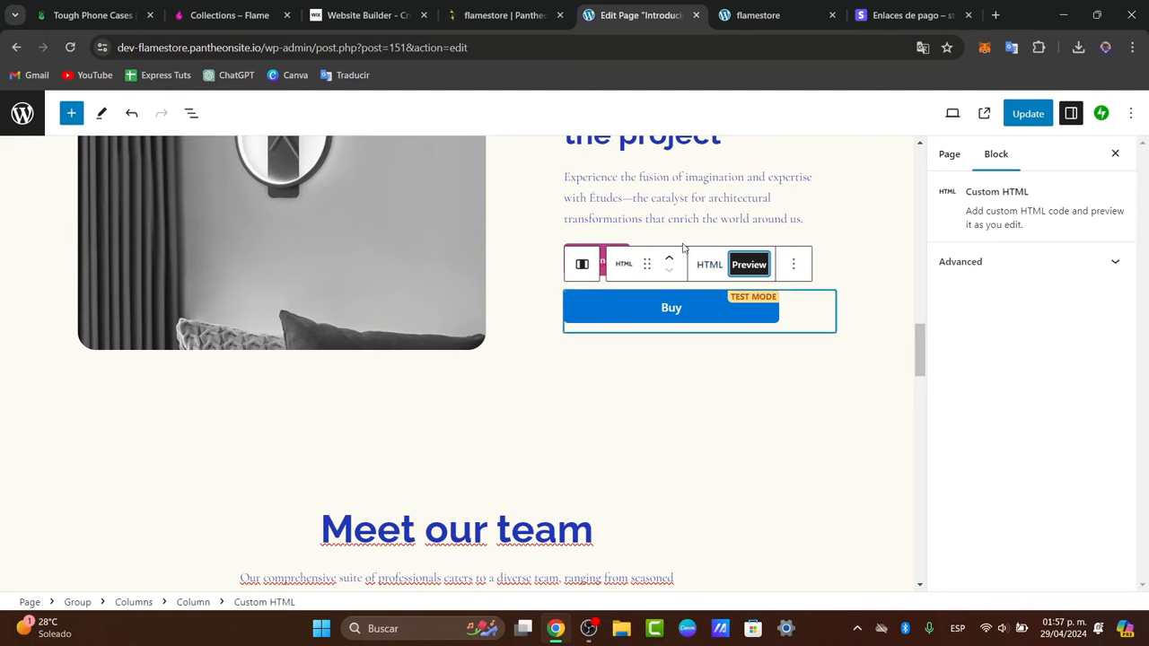
Step: Delete the block containing the Shop now button above the Buy button on the WordPress page and update the page
{"action": "left_click", "coordinate": [637, 245]}
{"action": "left_click", "coordinate": [618, 259]}
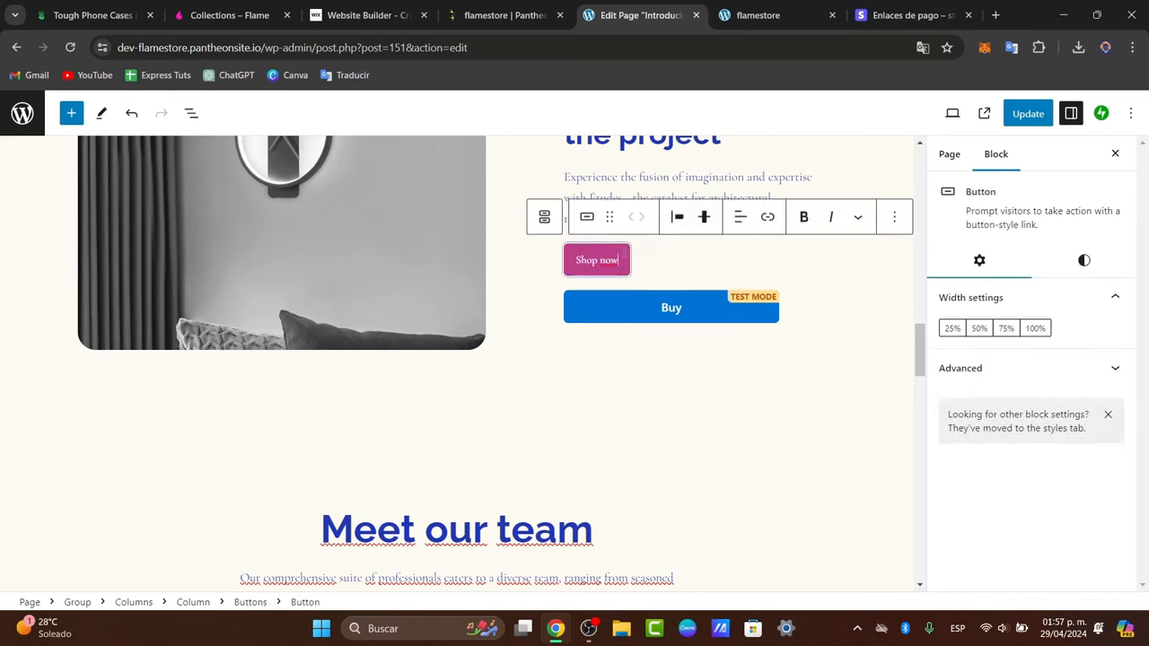
{"action": "left_click", "coordinate": [664, 262]}
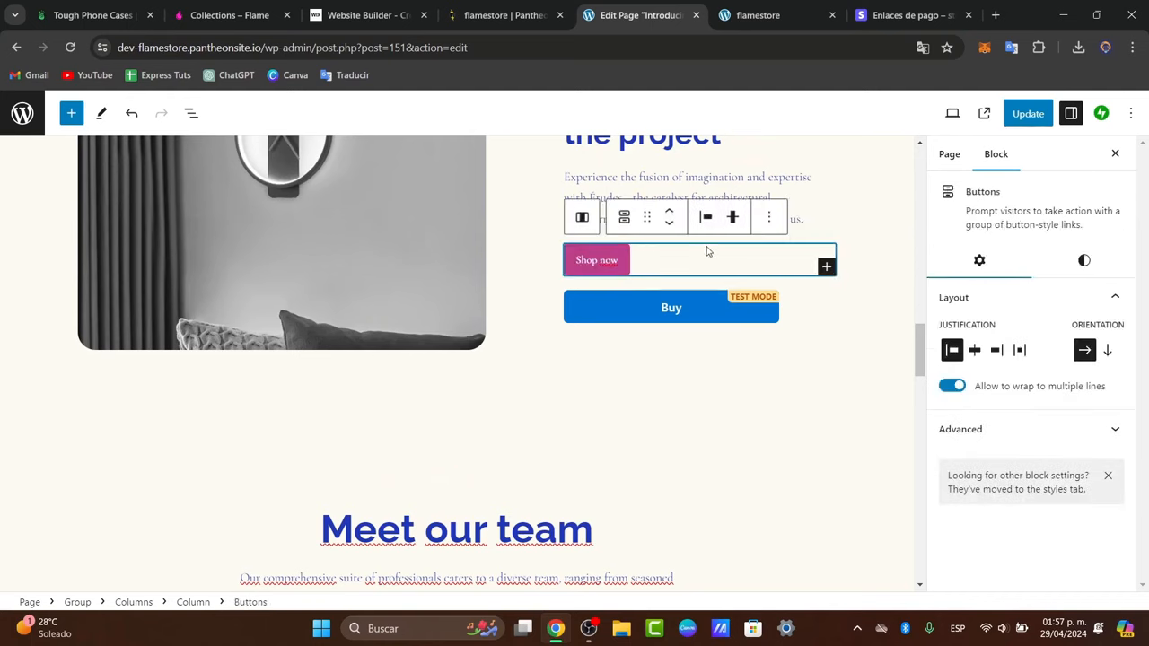
{"action": "left_click", "coordinate": [770, 218]}
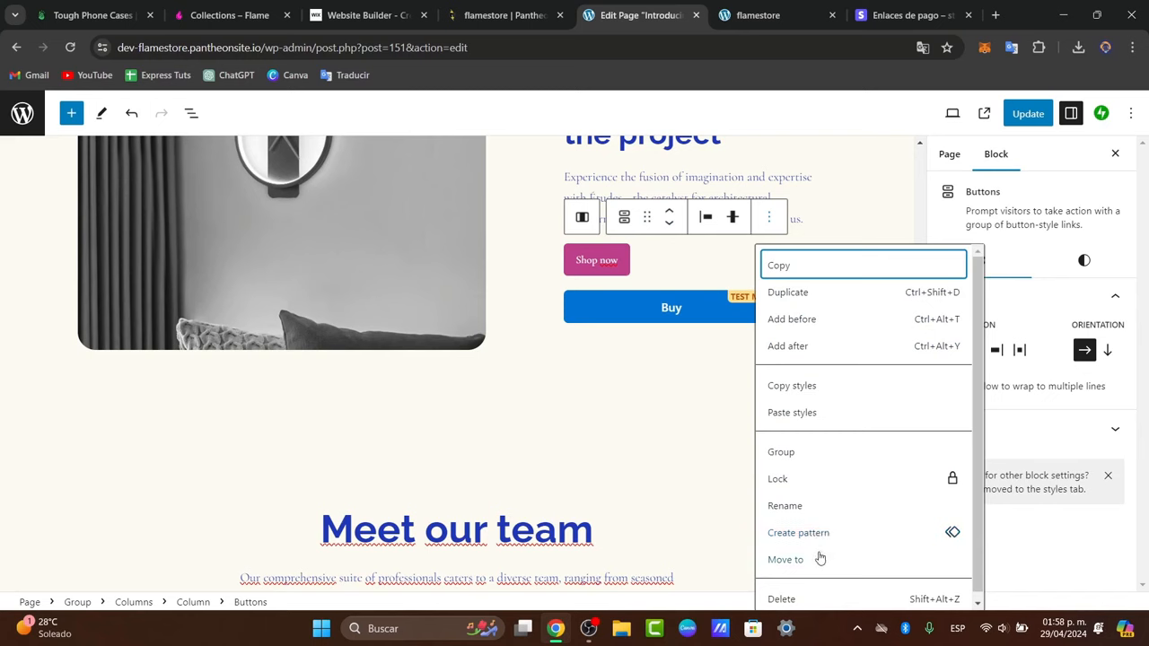
{"action": "scroll", "coordinate": [831, 583], "scroll_direction": "down", "scroll_amount": 1}
{"action": "left_click", "coordinate": [833, 591]}
{"action": "left_click", "coordinate": [851, 334]}
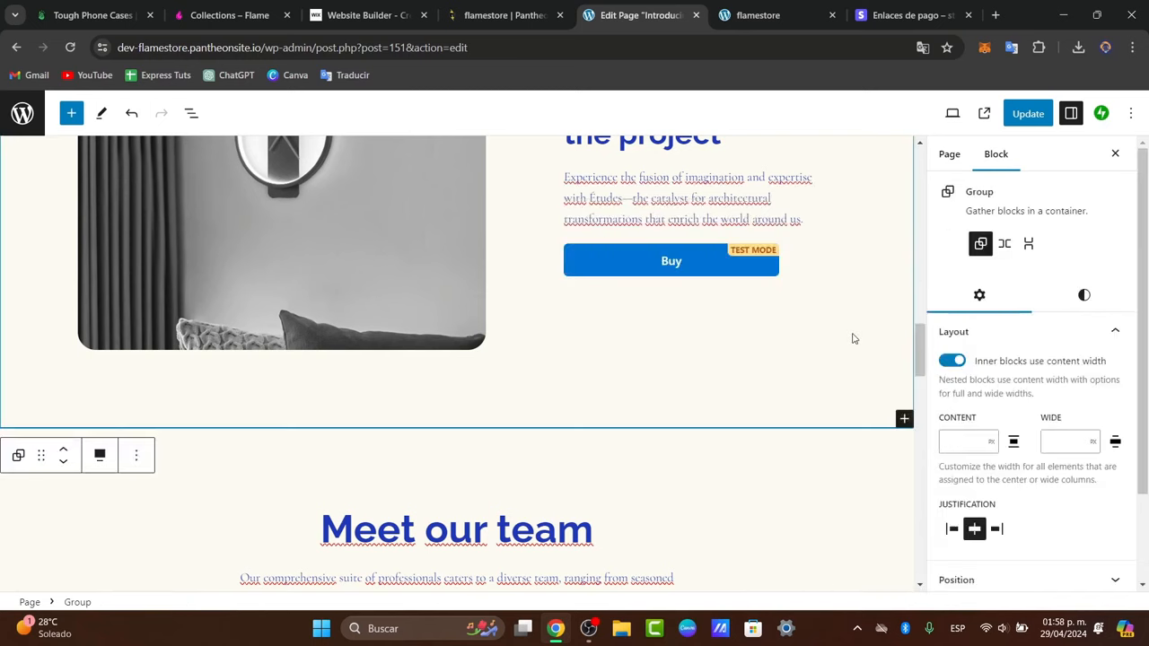
{"action": "scroll", "coordinate": [853, 341], "scroll_direction": "up", "scroll_amount": 1}
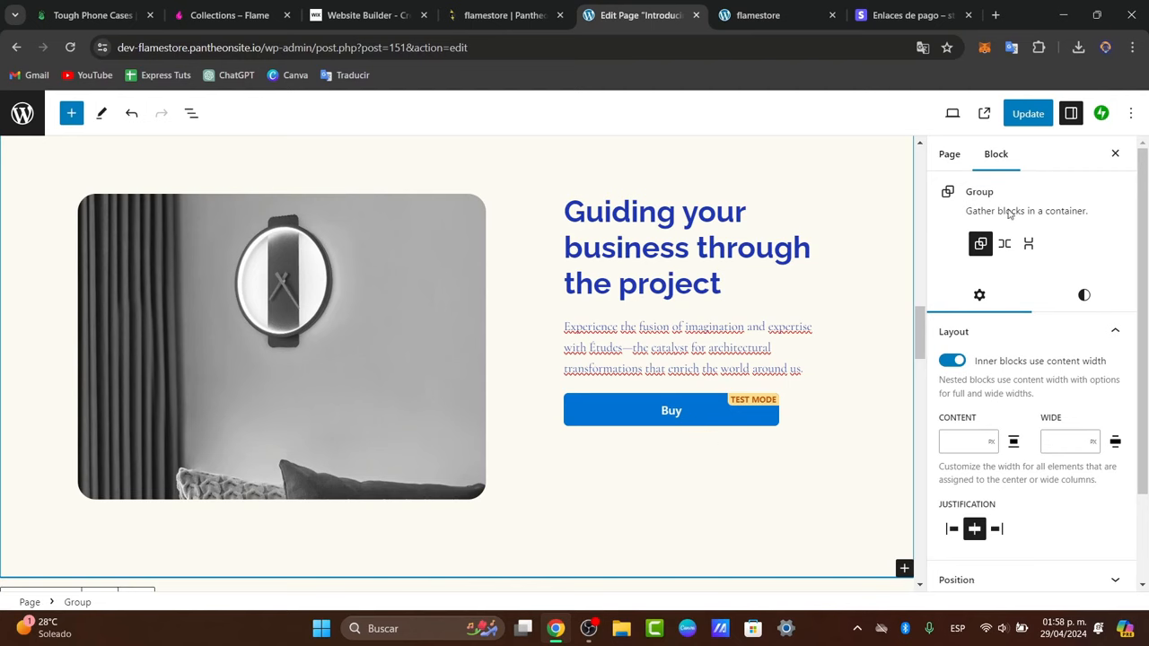
{"action": "left_click", "coordinate": [1028, 113]}
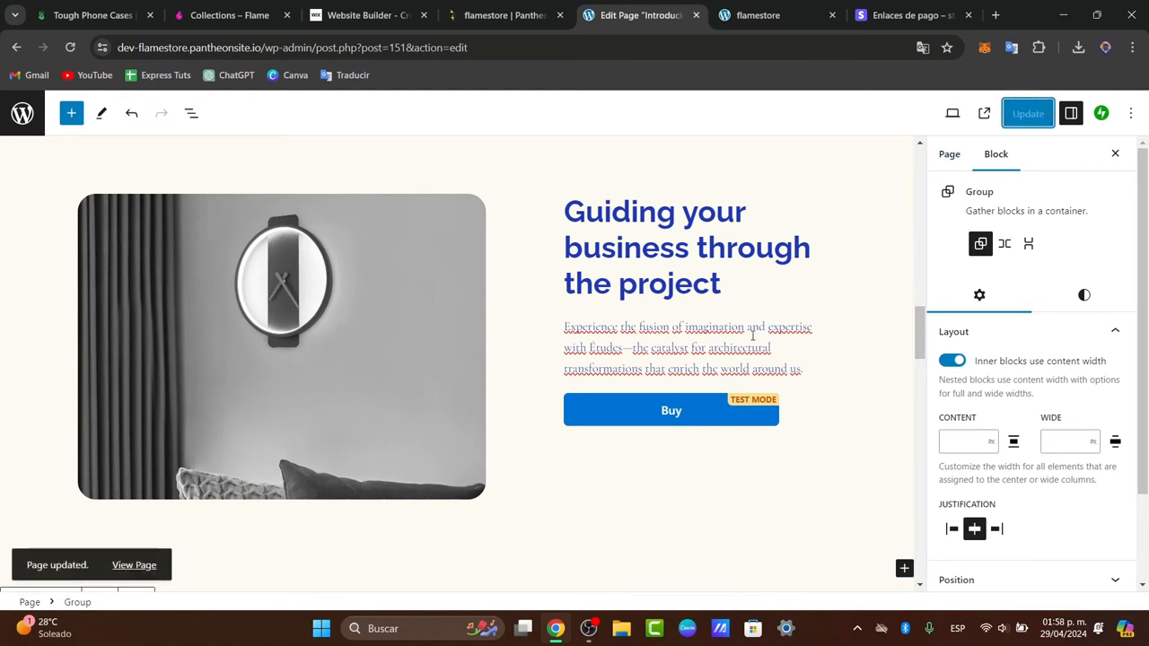
Step: View the published Introducing Nordic Wall Lamp page and follow its Buy button to the Stripe checkout
{"action": "left_click", "coordinate": [983, 113]}
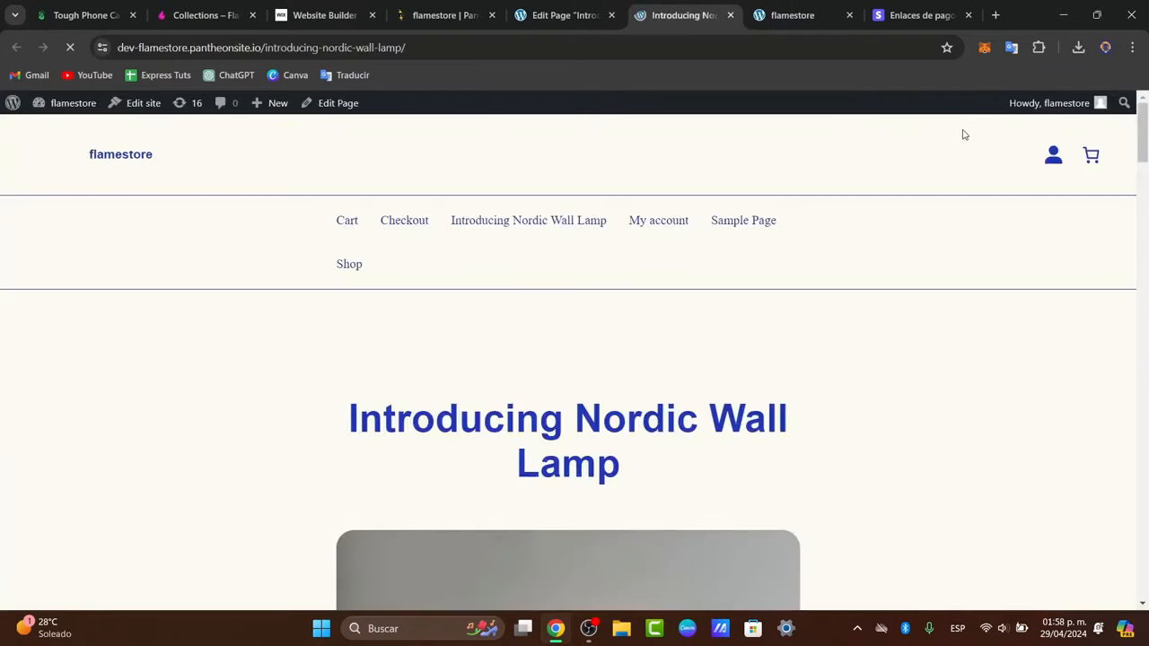
{"action": "scroll", "coordinate": [911, 230], "scroll_direction": "down", "scroll_amount": 15}
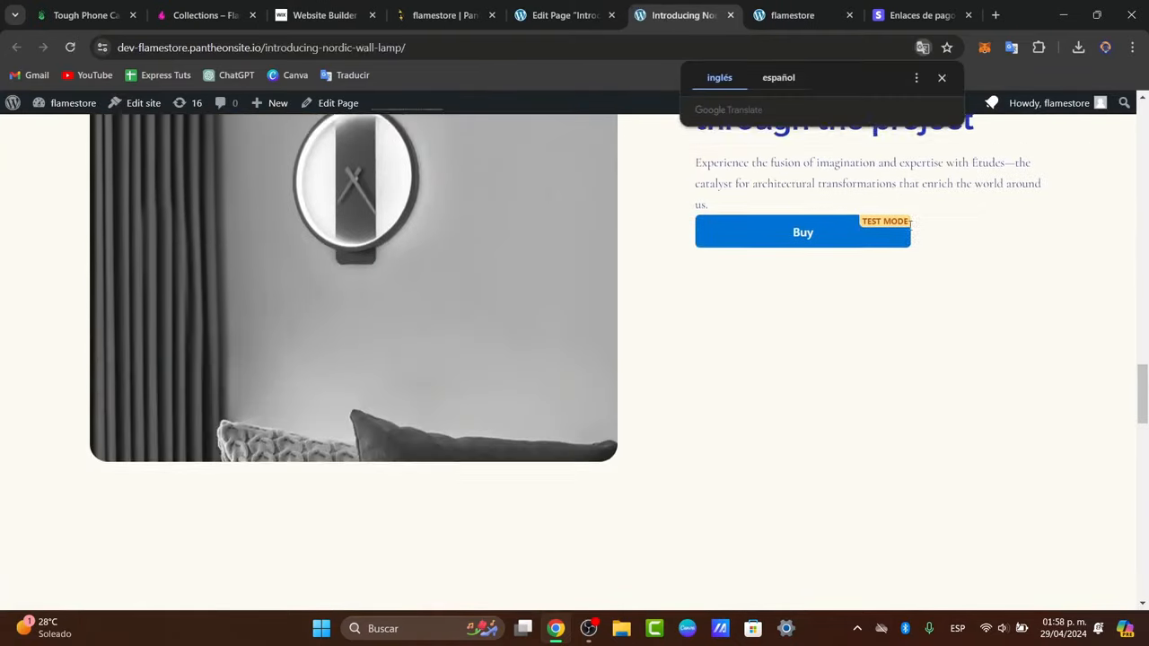
{"action": "left_click", "coordinate": [942, 77]}
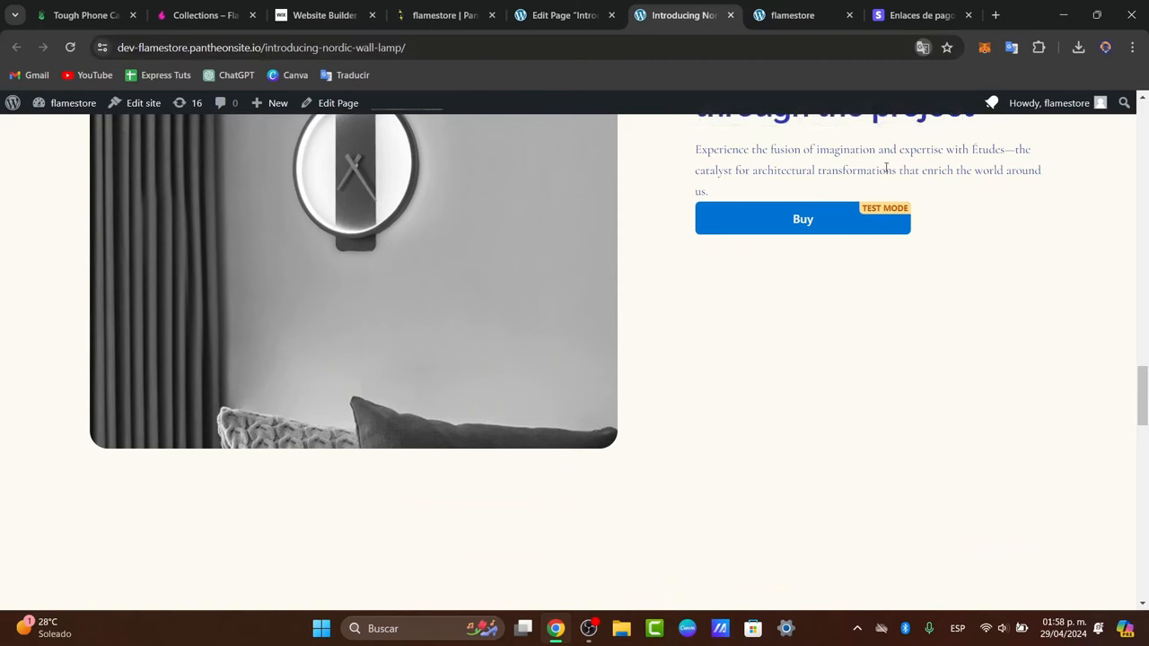
{"action": "left_click", "coordinate": [820, 212]}
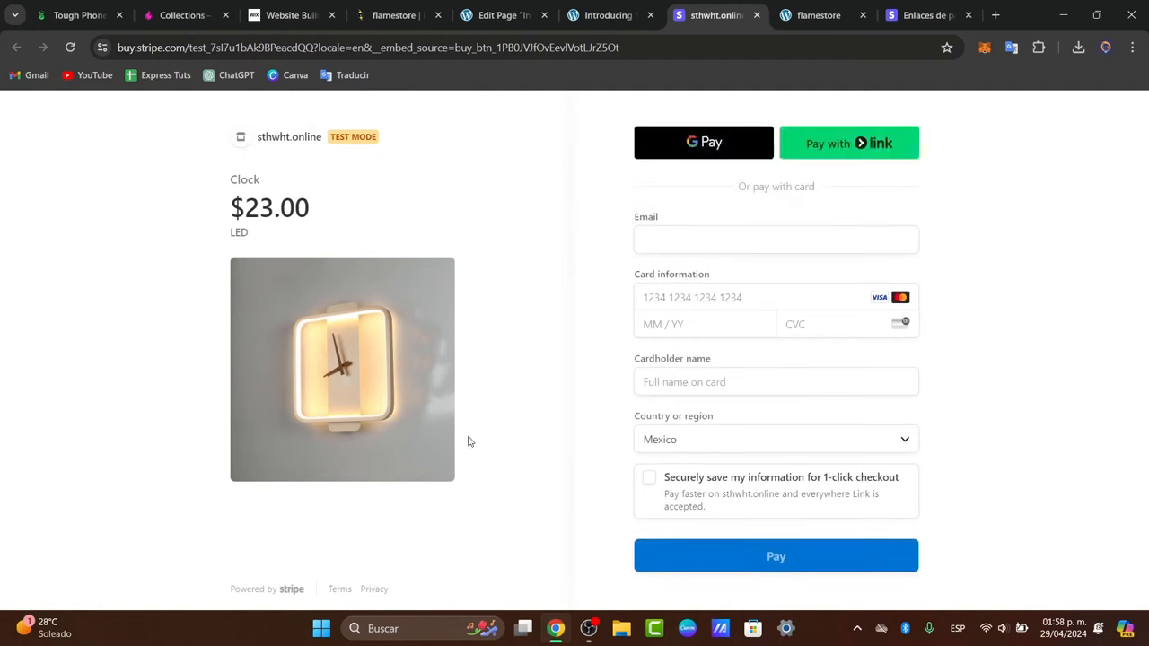
Step: Examine the email, card information and expiry date fields on the Stripe checkout form for the Clock
{"action": "left_click", "coordinate": [702, 236]}
{"action": "left_click", "coordinate": [641, 295]}
{"action": "left_click", "coordinate": [670, 315]}
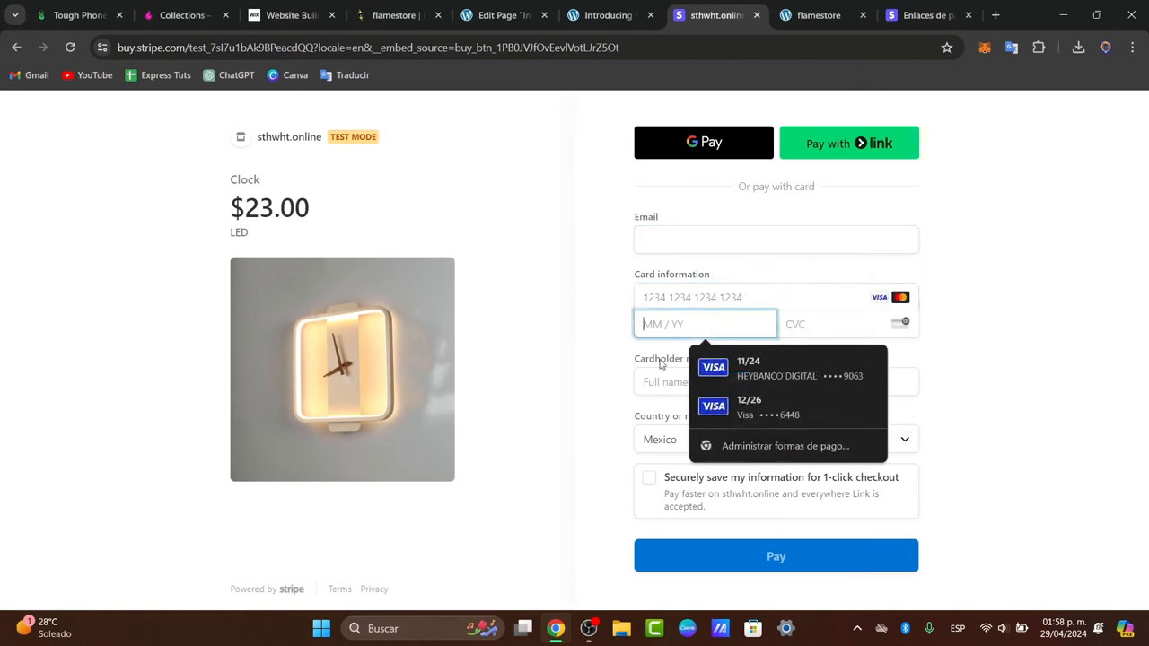
{"action": "left_click", "coordinate": [641, 372]}
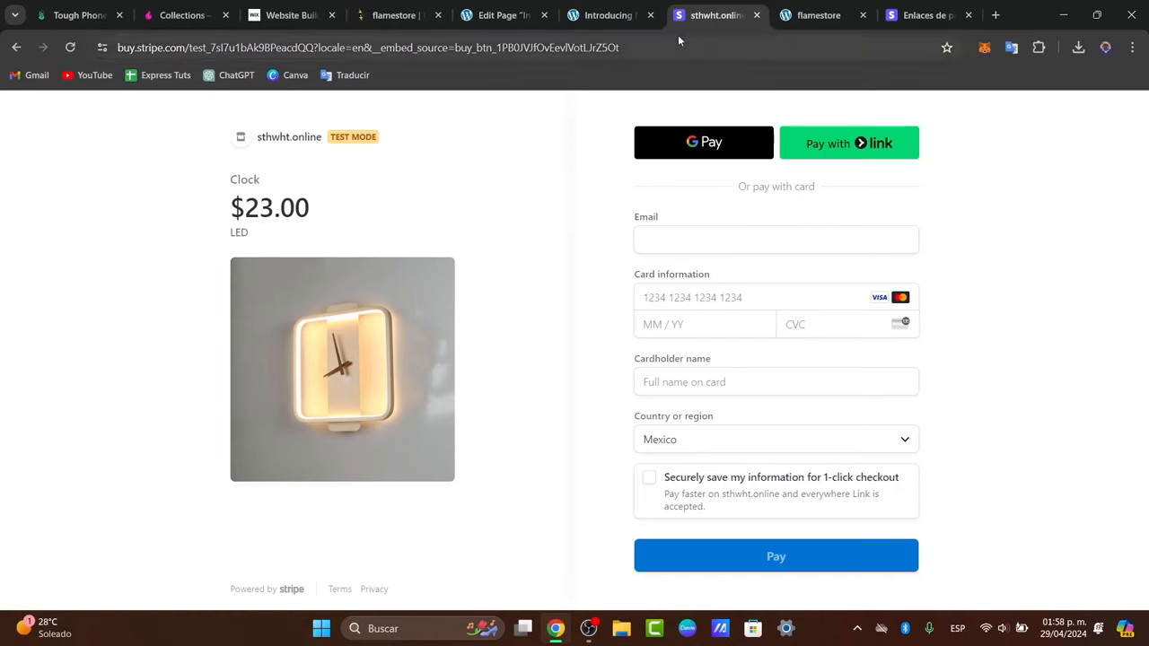
Step: Return to the live Introducing Nordic Wall Lamp page and review the sections around the Buy button
{"action": "left_click", "coordinate": [623, 15]}
{"action": "scroll", "coordinate": [708, 239], "scroll_direction": "up", "scroll_amount": 10}
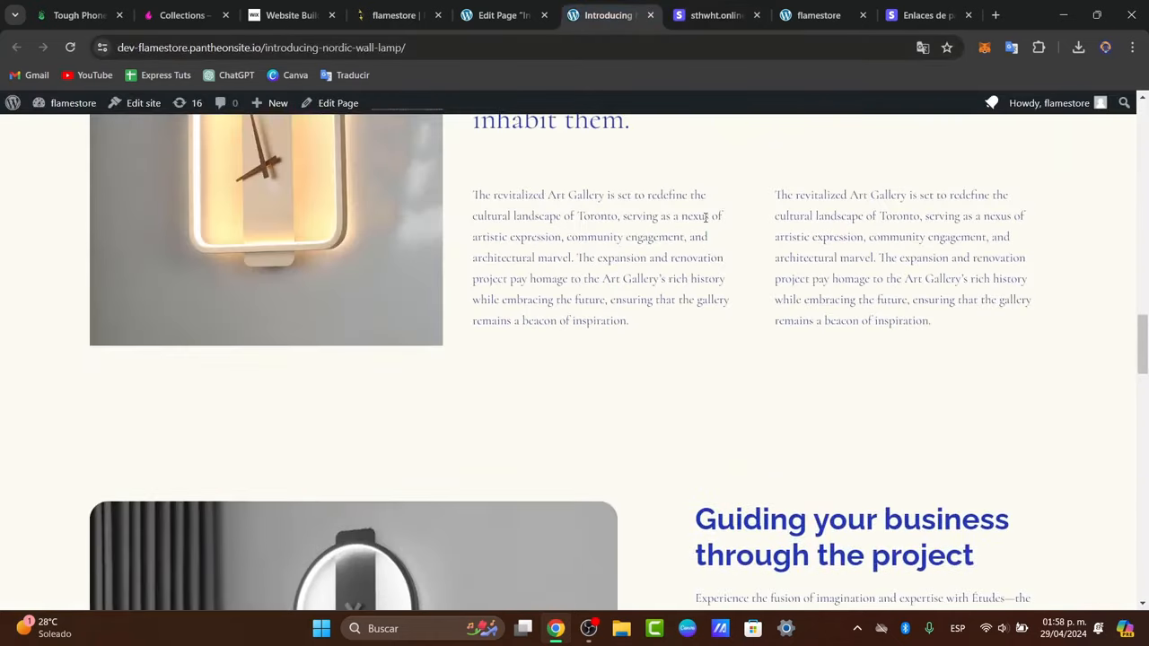
{"action": "scroll", "coordinate": [707, 218], "scroll_direction": "down", "scroll_amount": 9}
{"action": "scroll", "coordinate": [718, 207], "scroll_direction": "up", "scroll_amount": 3}
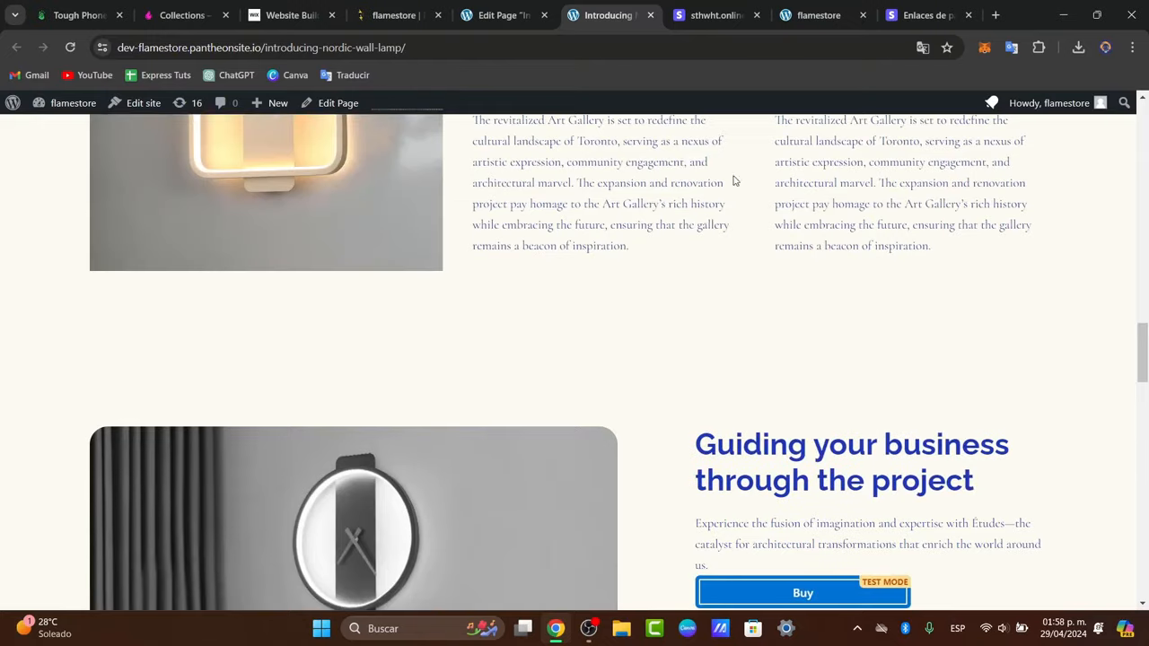
Step: Leave the page editor for the WordPress Pages list and bring up the Clock payment link in the Stripe dashboard
{"action": "left_click", "coordinate": [508, 11]}
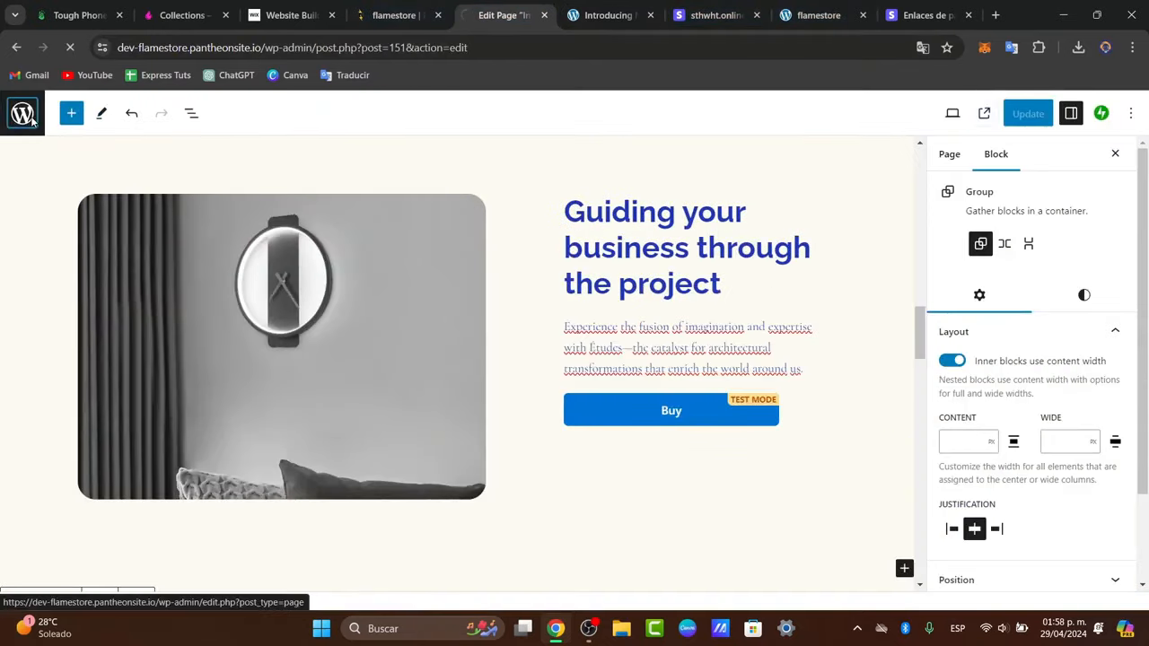
{"action": "left_click", "coordinate": [22, 113]}
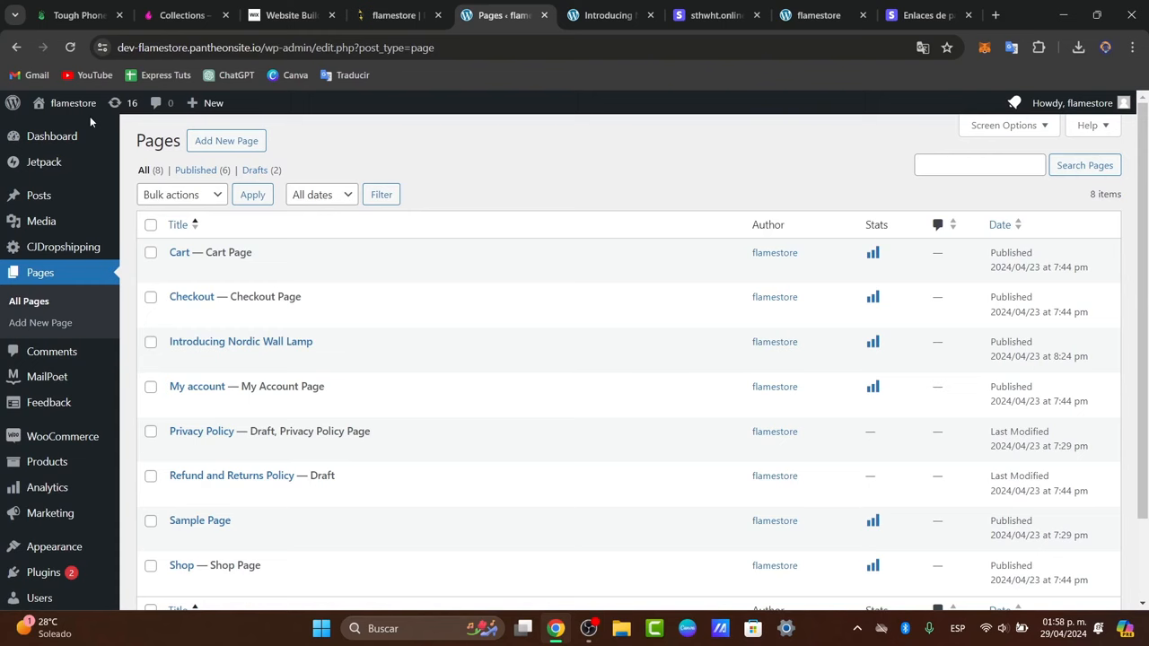
{"action": "left_click", "coordinate": [728, 9]}
{"action": "left_click", "coordinate": [927, 9]}
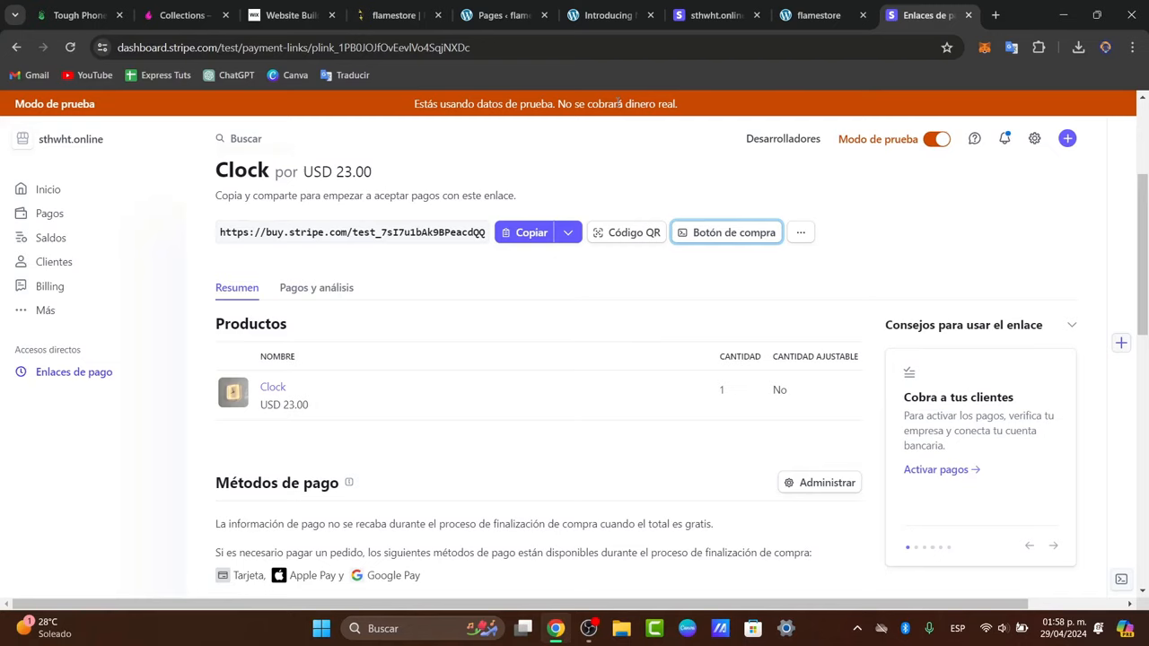
Step: Look over the flamestore home page and close its browser tab
{"action": "left_click", "coordinate": [819, 14]}
{"action": "scroll", "coordinate": [795, 134], "scroll_direction": "up", "scroll_amount": 5}
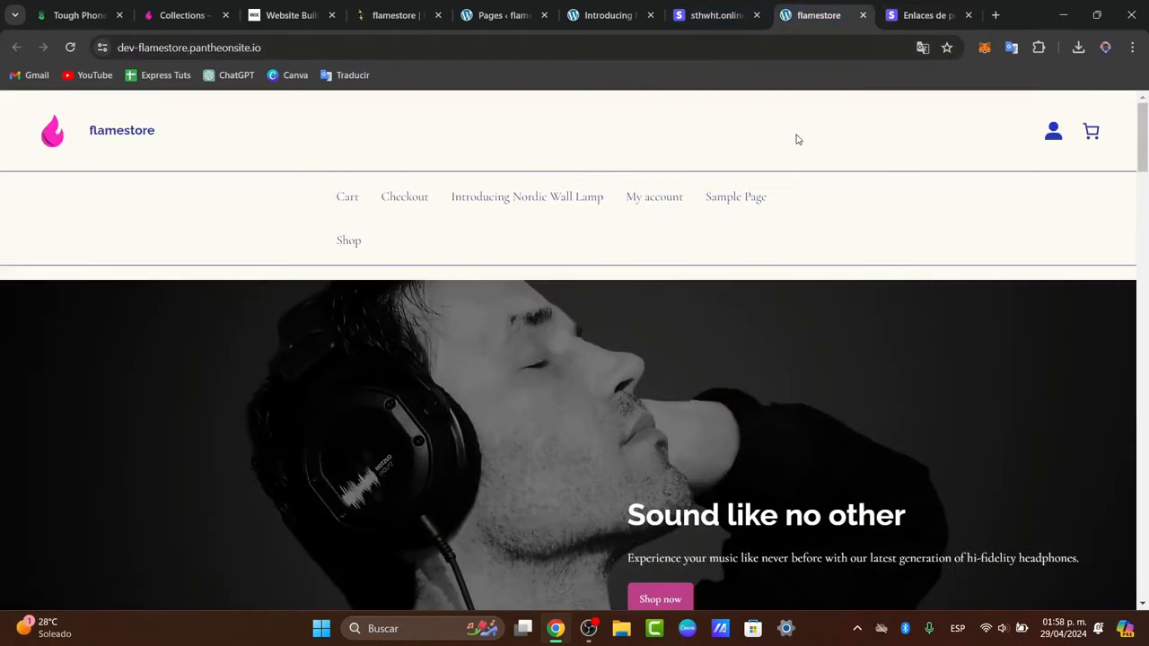
{"action": "scroll", "coordinate": [795, 139], "scroll_direction": "down", "scroll_amount": 10}
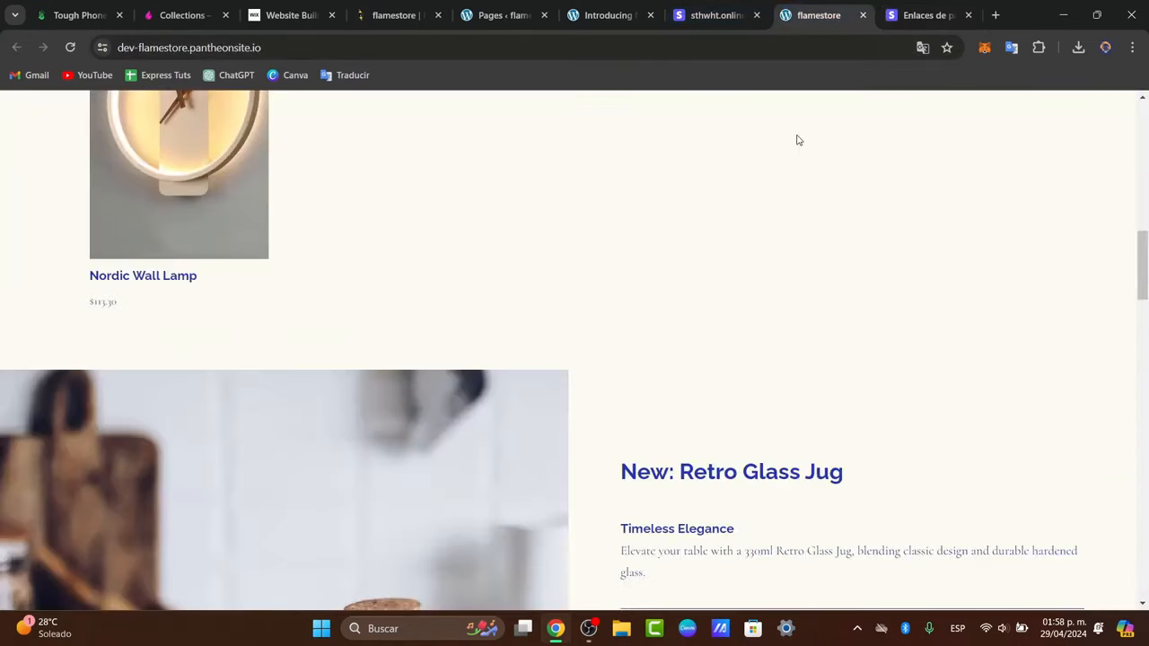
{"action": "left_click", "coordinate": [862, 15]}
Step: Revisit the live Introducing Nordic Wall Lamp page and return to the Stripe checkout page for the Clock
{"action": "left_click", "coordinate": [715, 14]}
{"action": "left_click", "coordinate": [610, 15]}
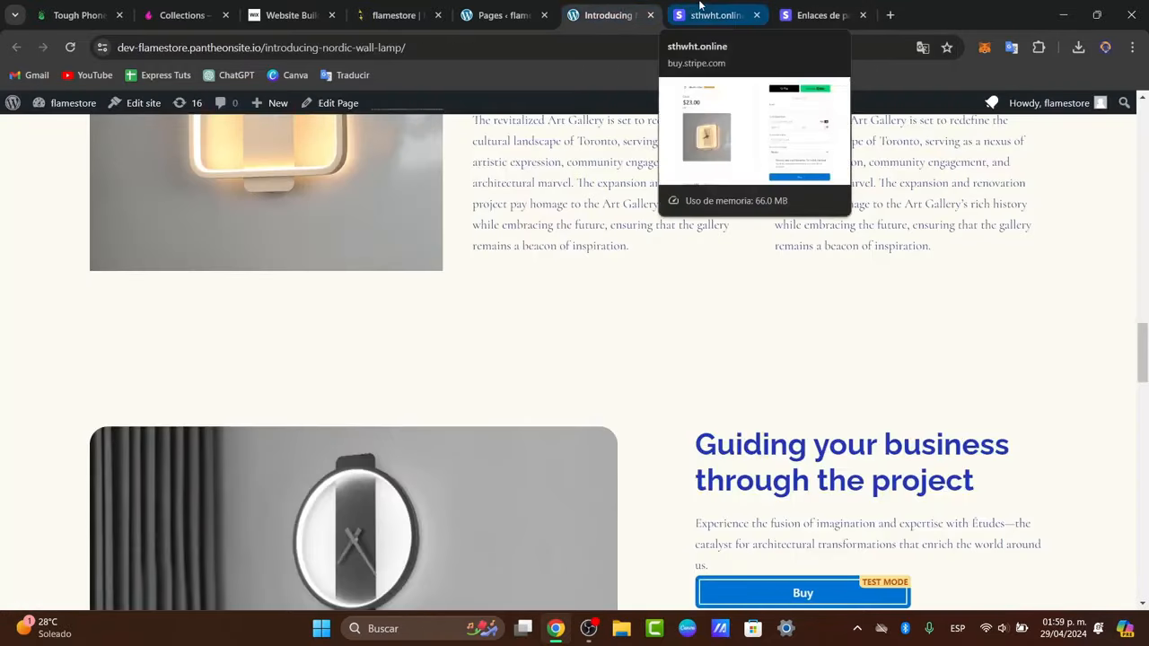
{"action": "left_click", "coordinate": [700, 6]}
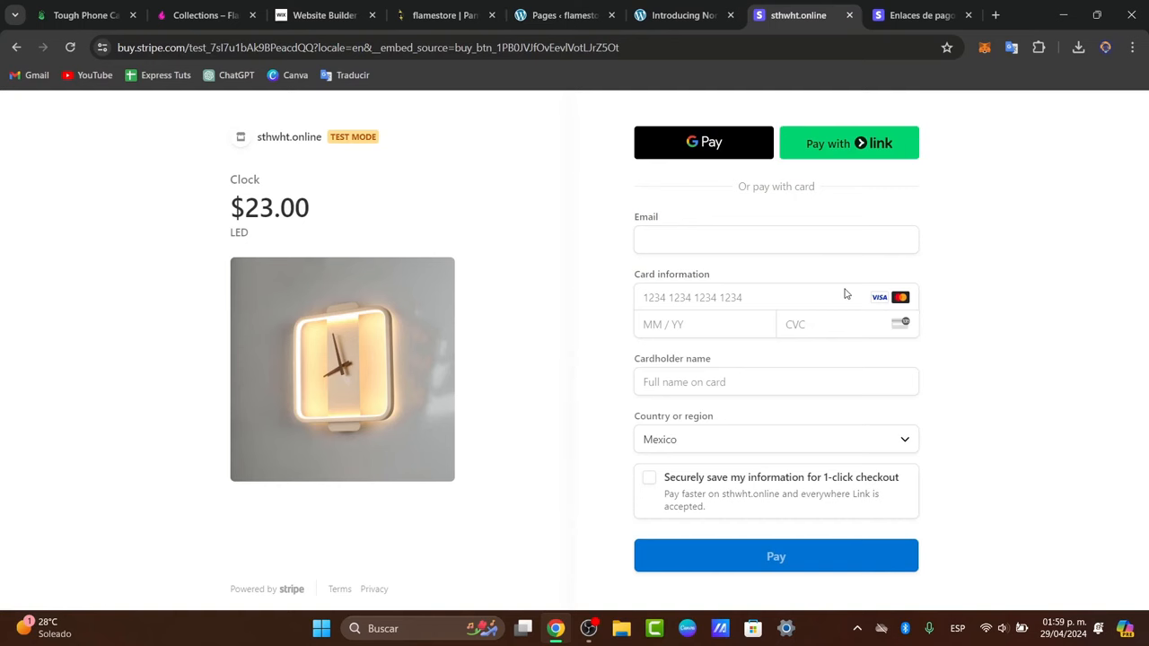